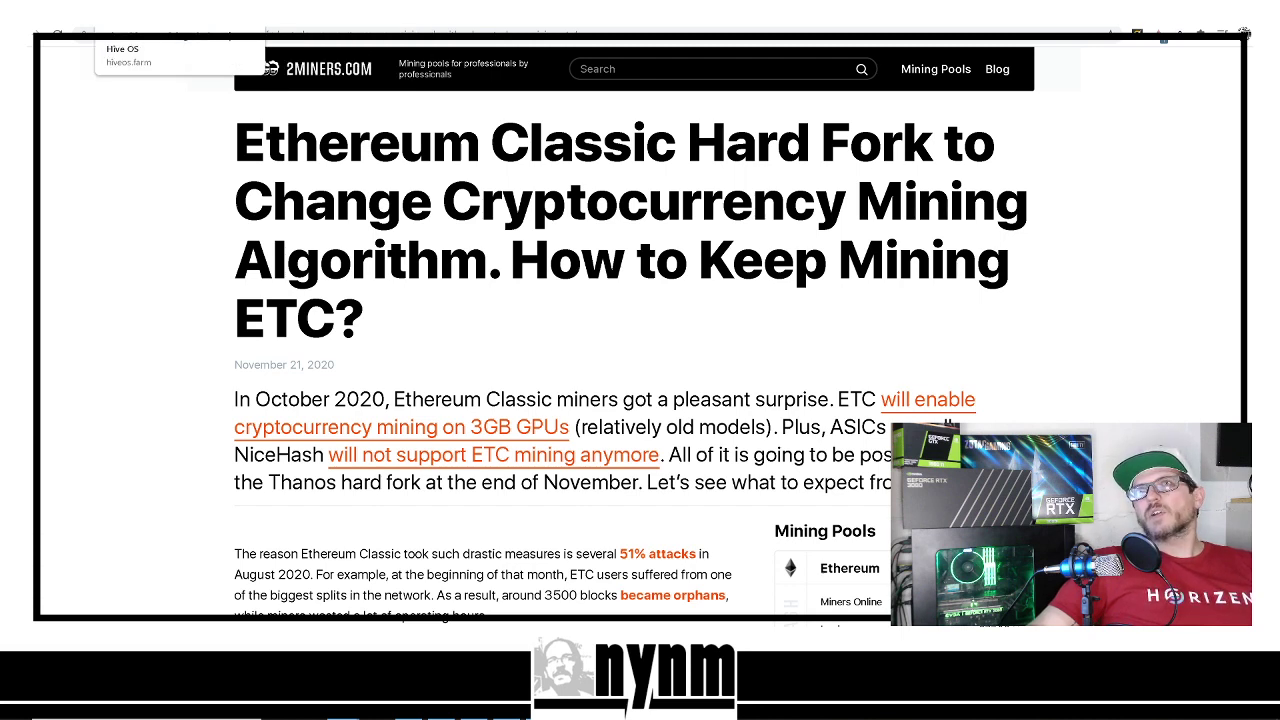
Leave the 2miners hard-fork blog article by switching to another browser tab
left_click(100, 34)
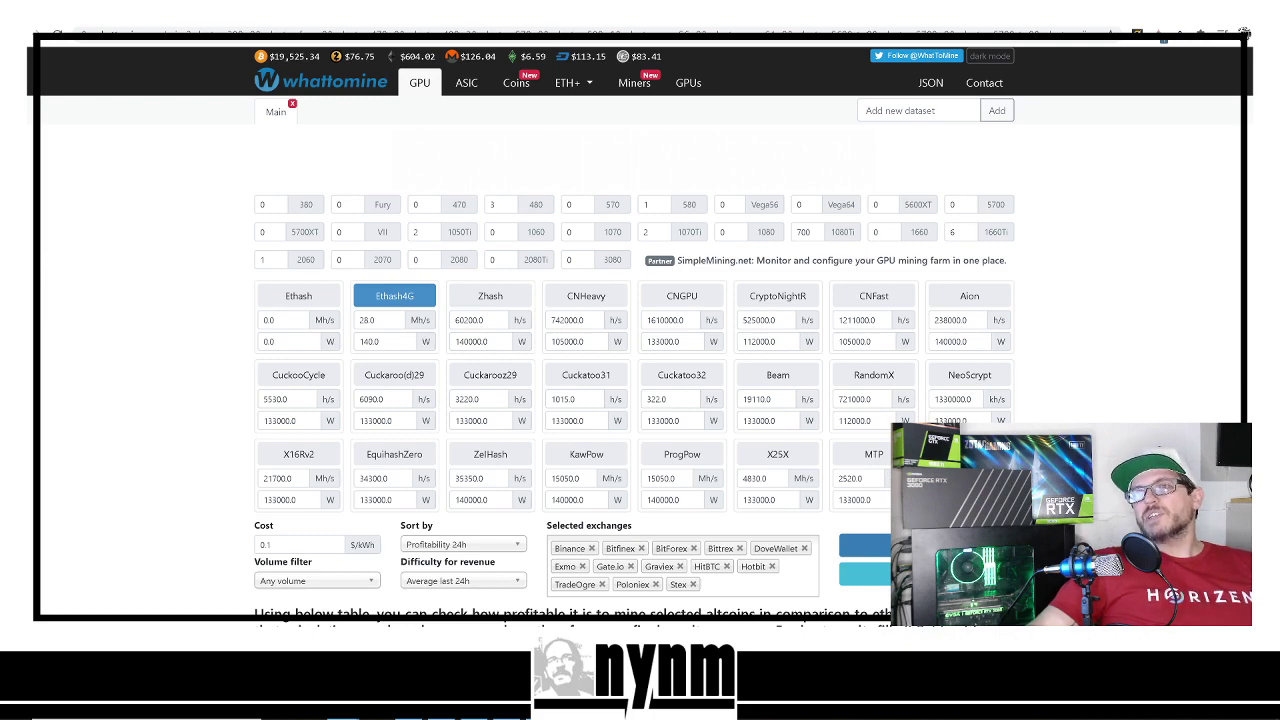
Scroll the WhatToMine results table to confirm Ethereum Classic ranks most profitable
scroll(635, 376, "down", 6)
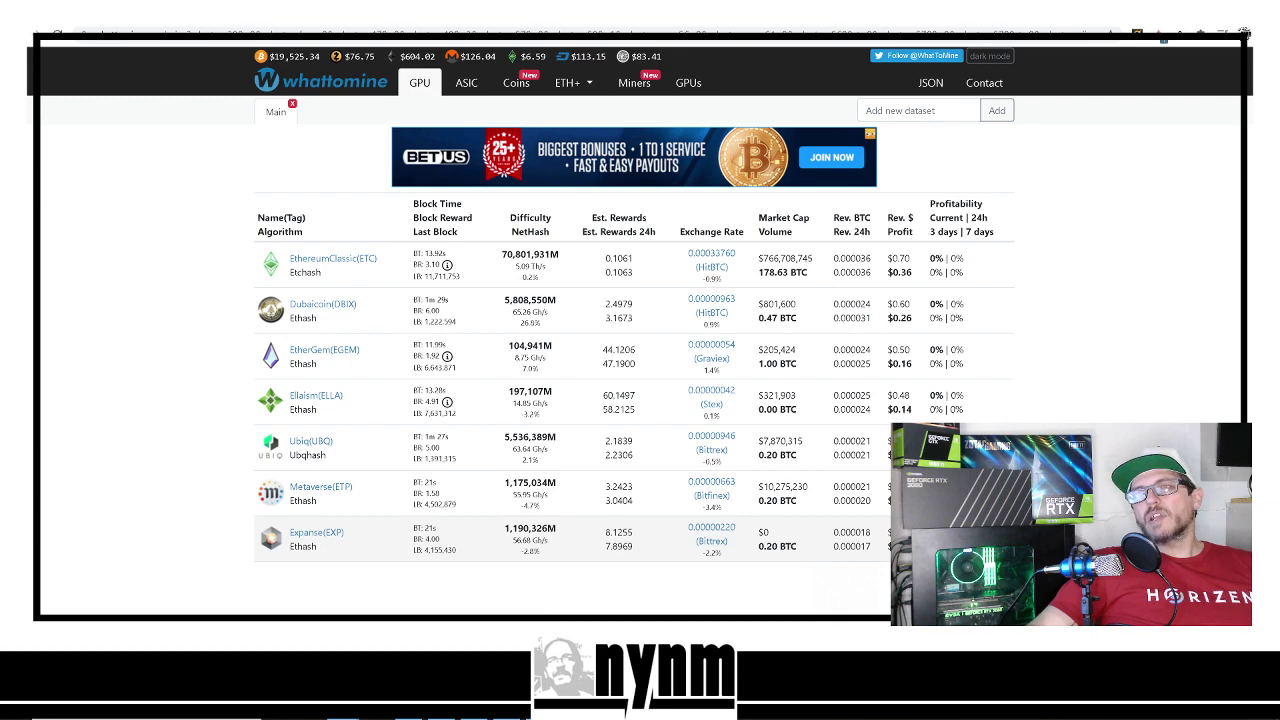
scroll(635, 376, "down", 2)
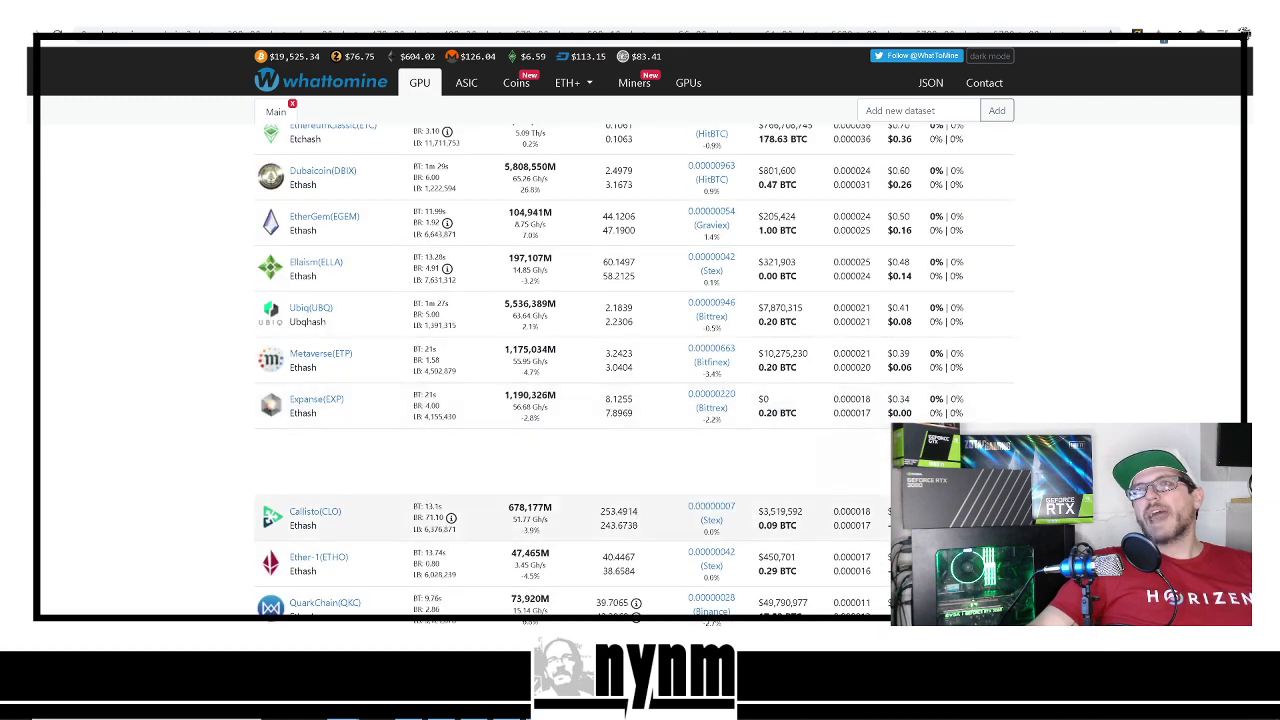
scroll(635, 376, "up", 1)
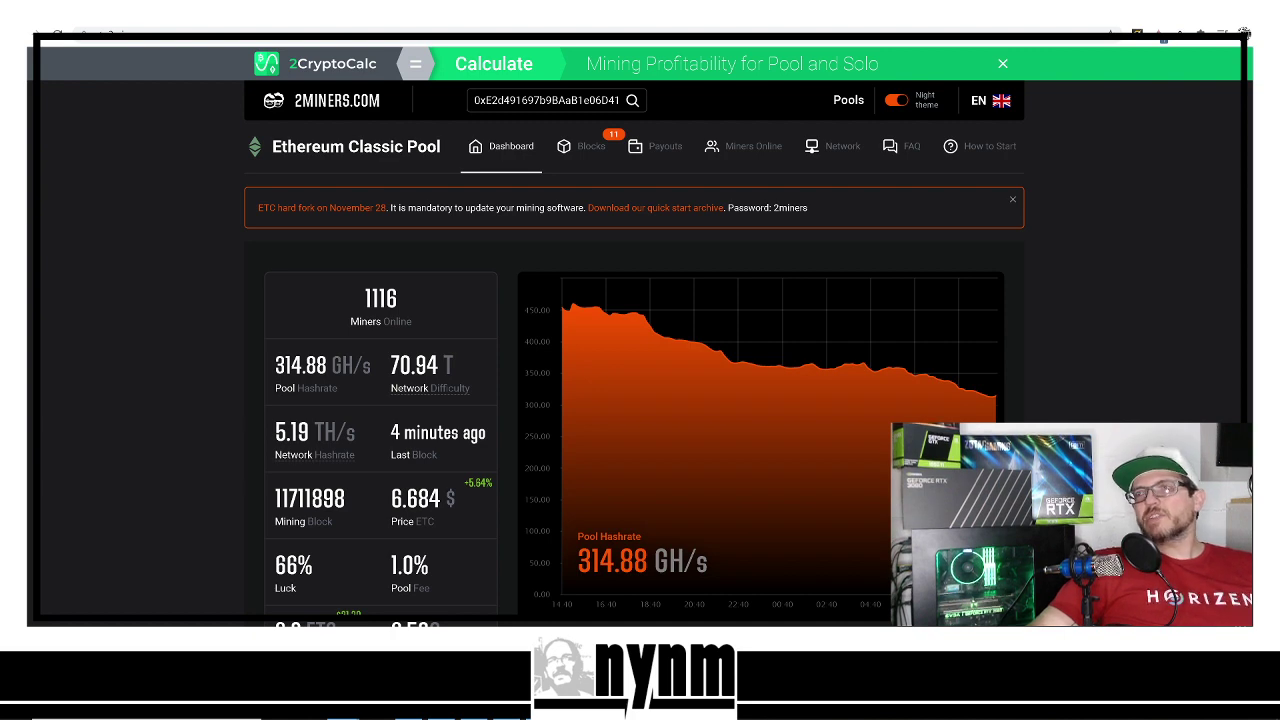
Note the ETC servers in the 2miners 'Choose your mining server' table, then go back to Hive OS
scroll(635, 337, "down", 2)
scroll(635, 337, "down", 1)
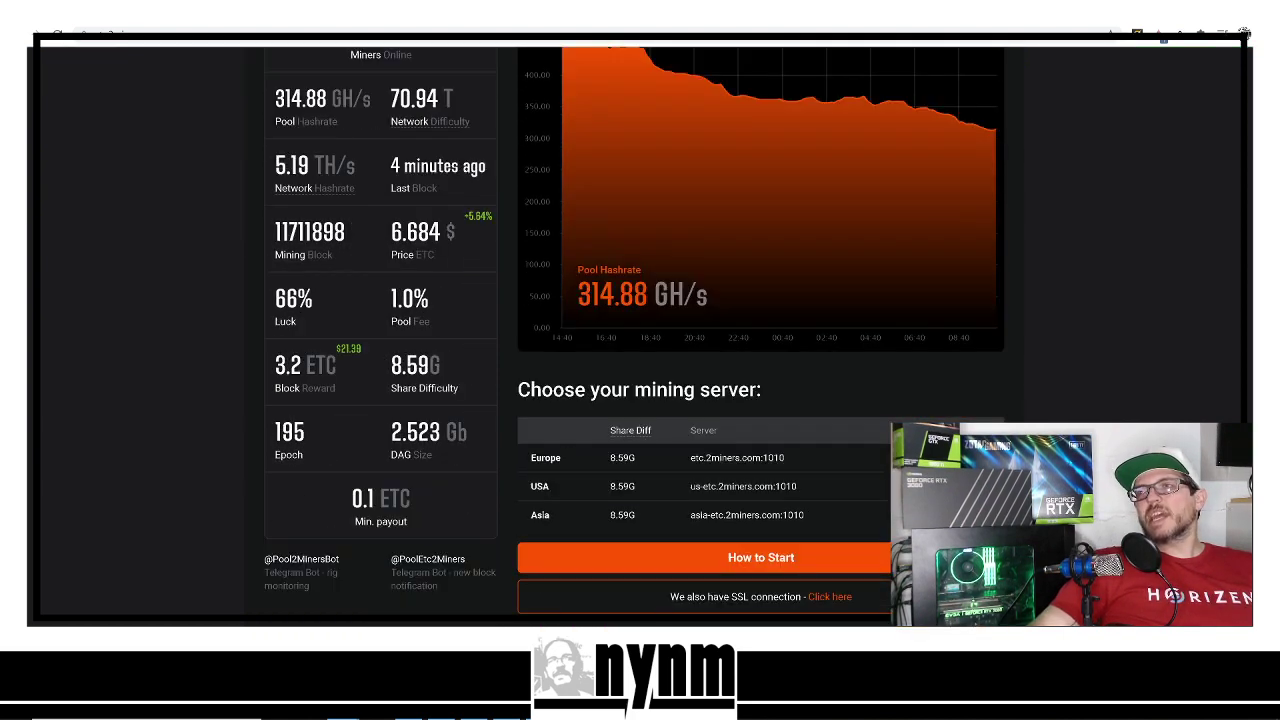
scroll(635, 337, "down", 4)
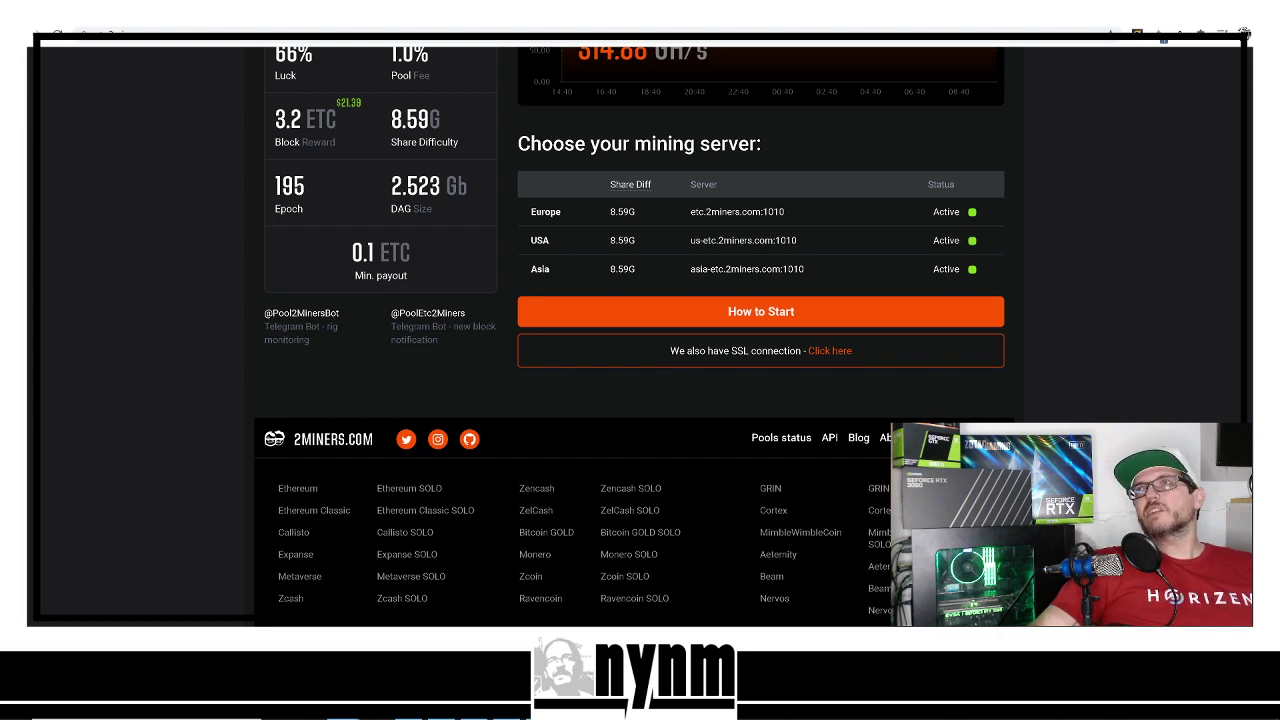
scroll(634, 330, "up", 5)
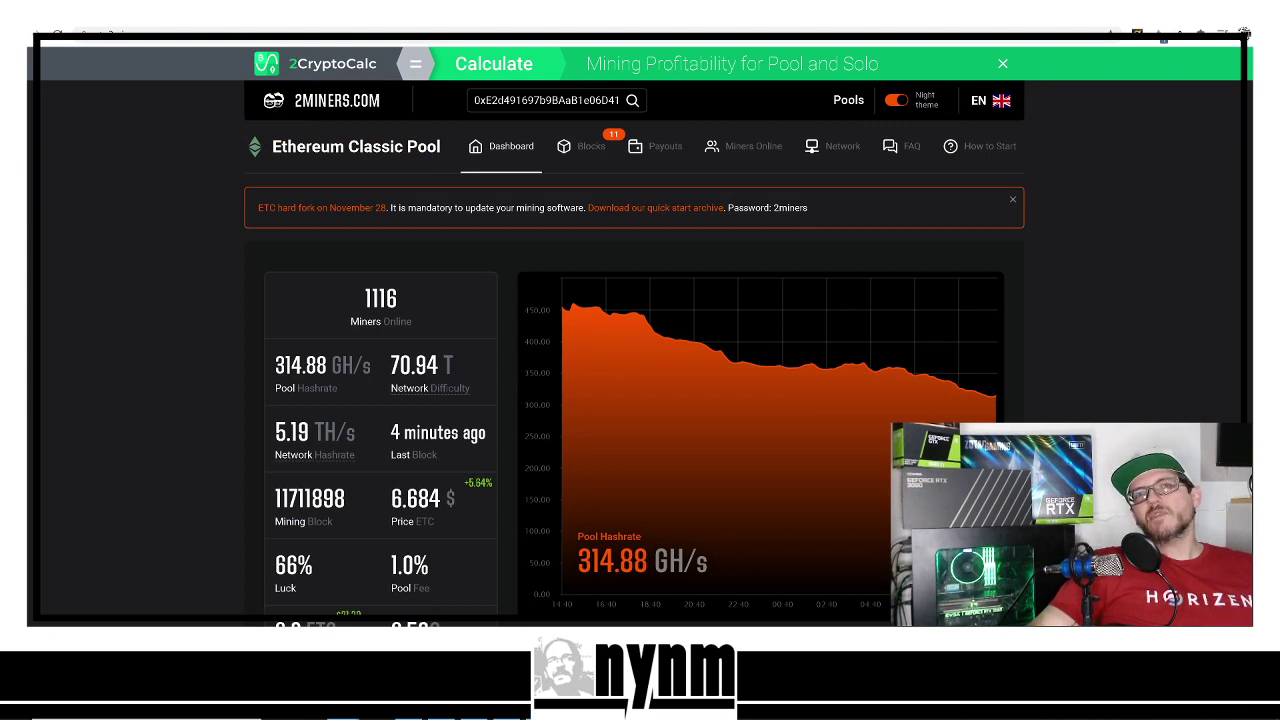
key("ctrl+Tab")
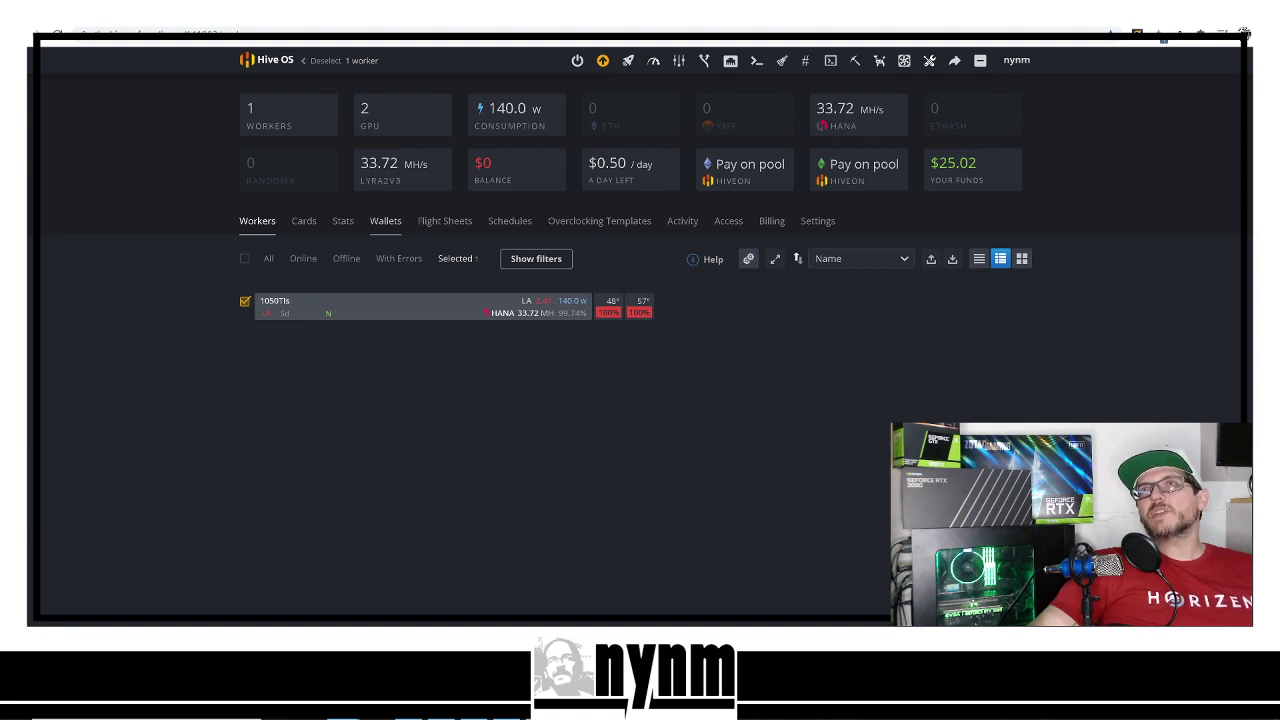
Start a new wallet in the farm's Wallets list with ETC as its coin
left_click(385, 221)
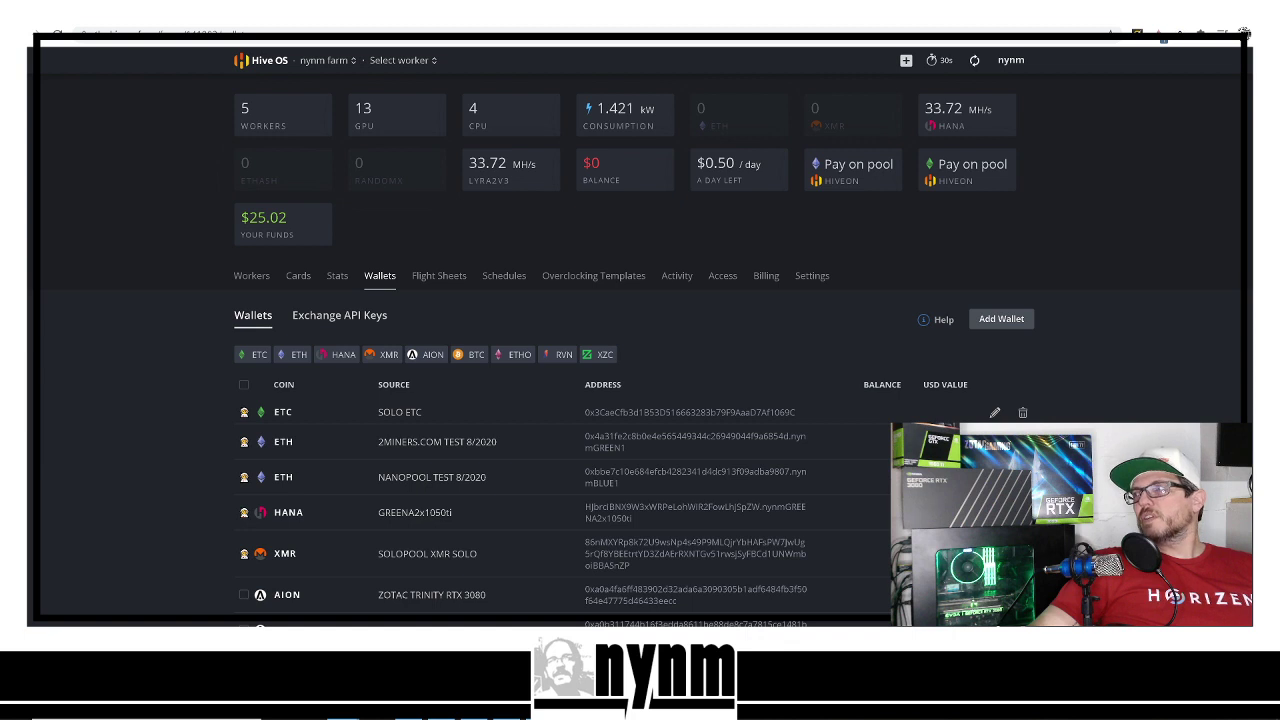
left_click(1001, 319)
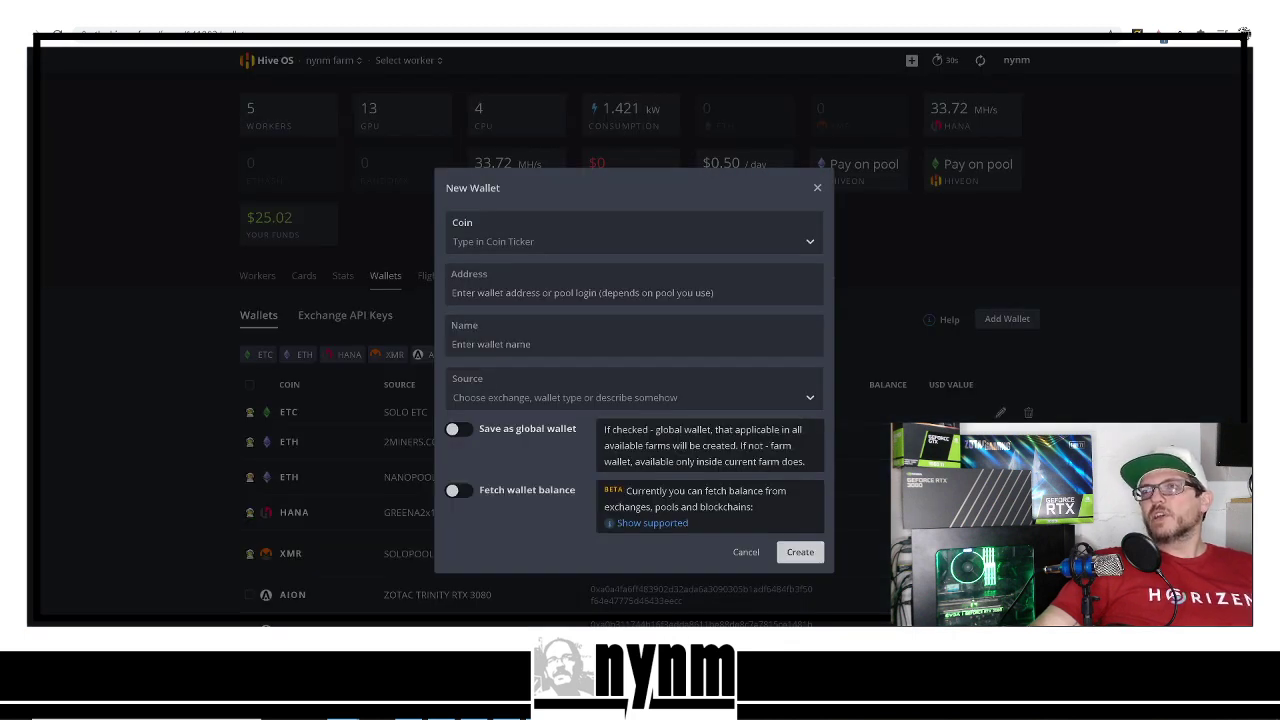
left_click(500, 241)
key("Down")
key("Down")
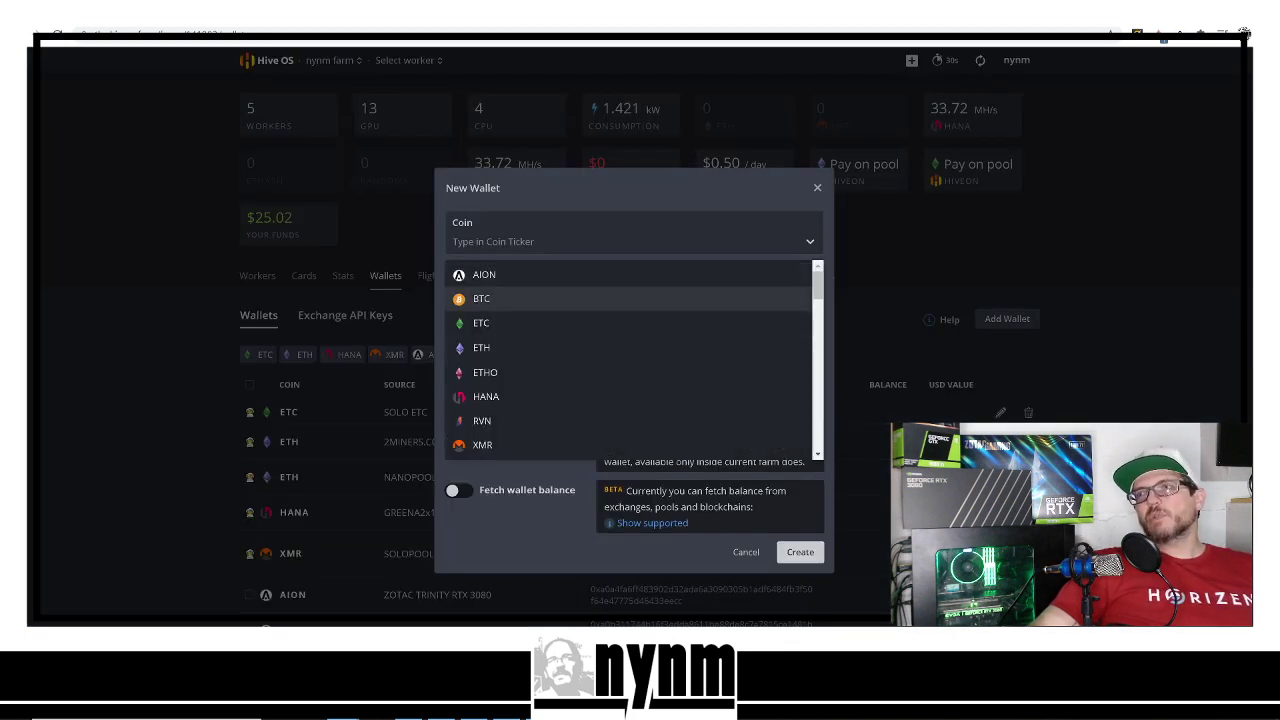
key("Return")
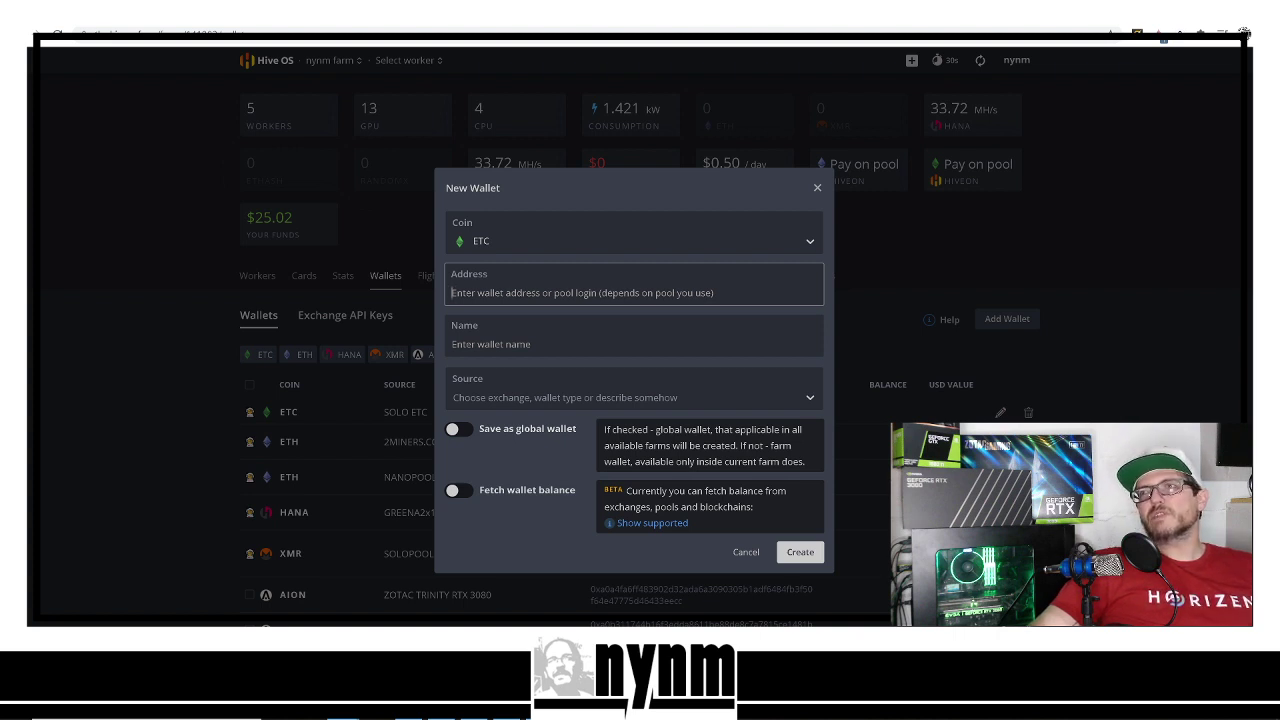
Paste the 2miners payout address, name the wallet 'nynm etc yt', and create it
right_click(470, 292)
left_click(506, 393)
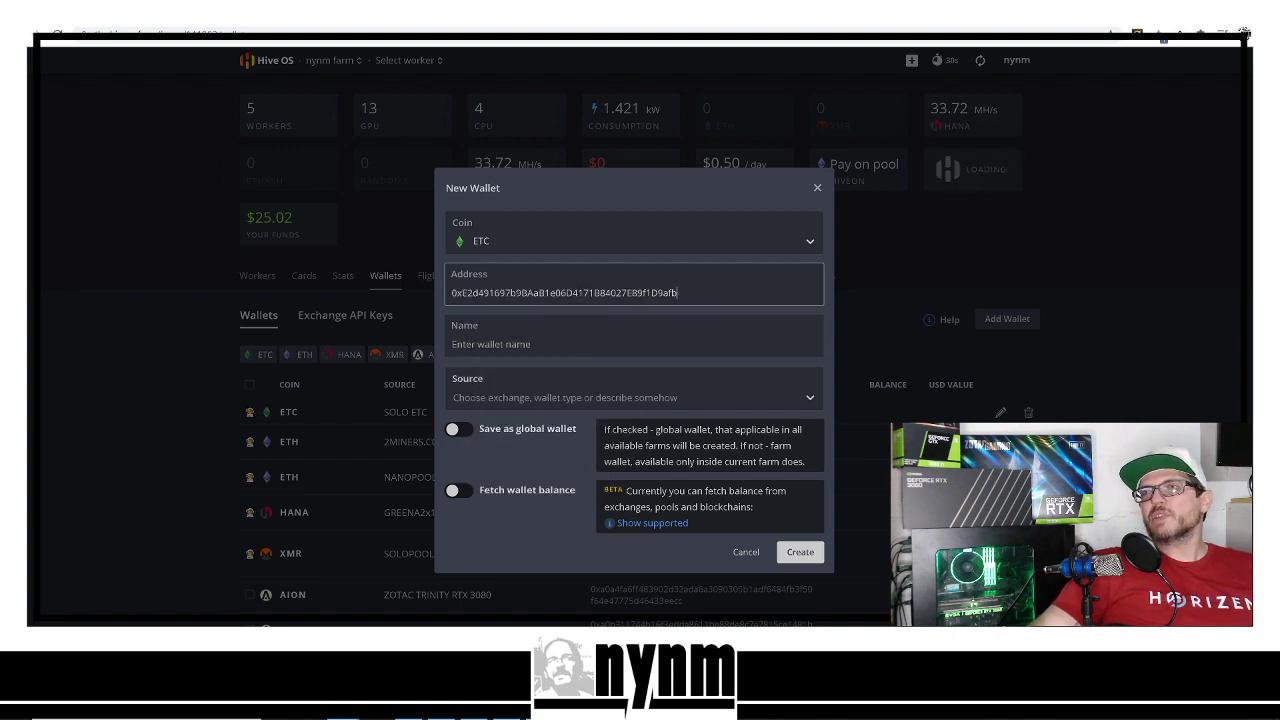
left_click(490, 344)
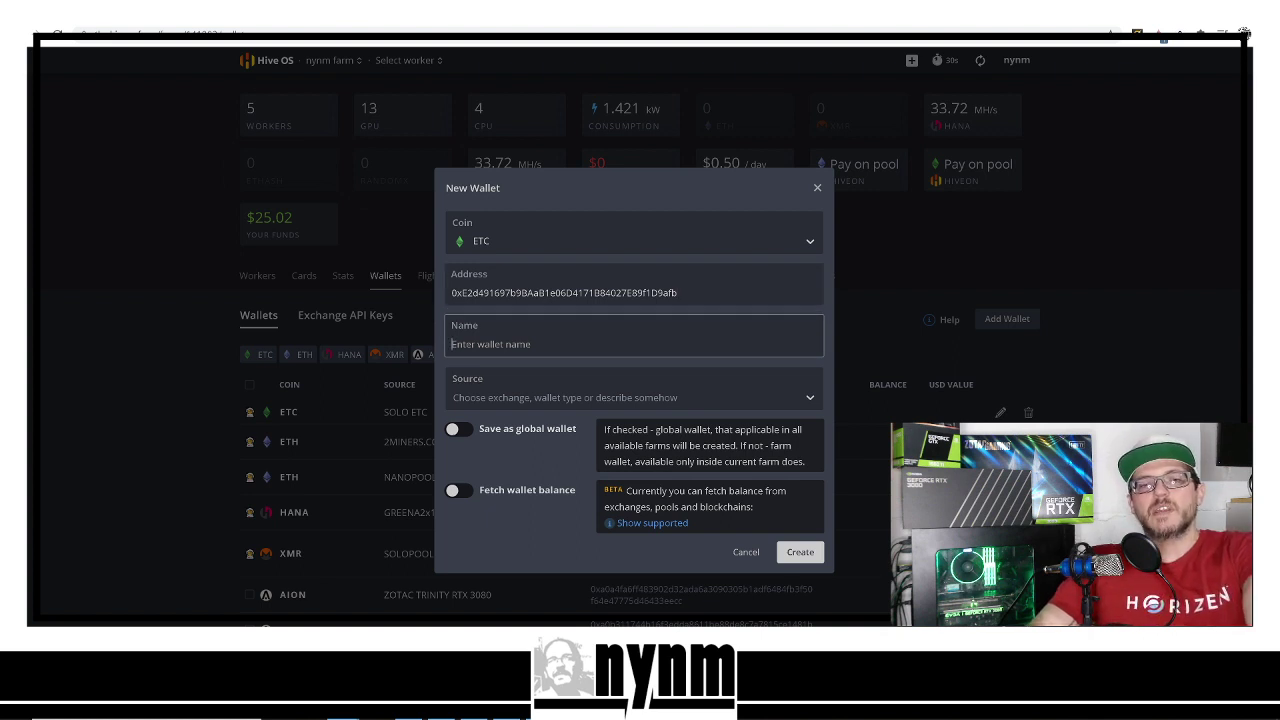
type("nynm")
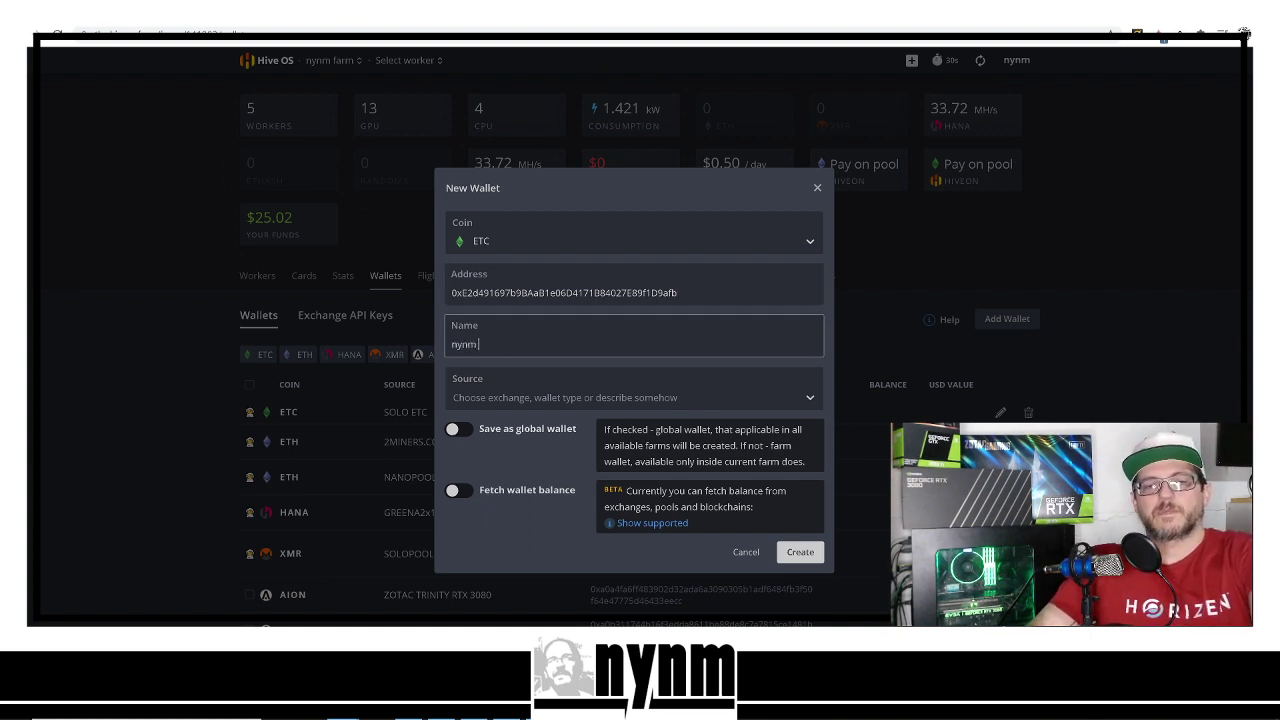
type(" etc")
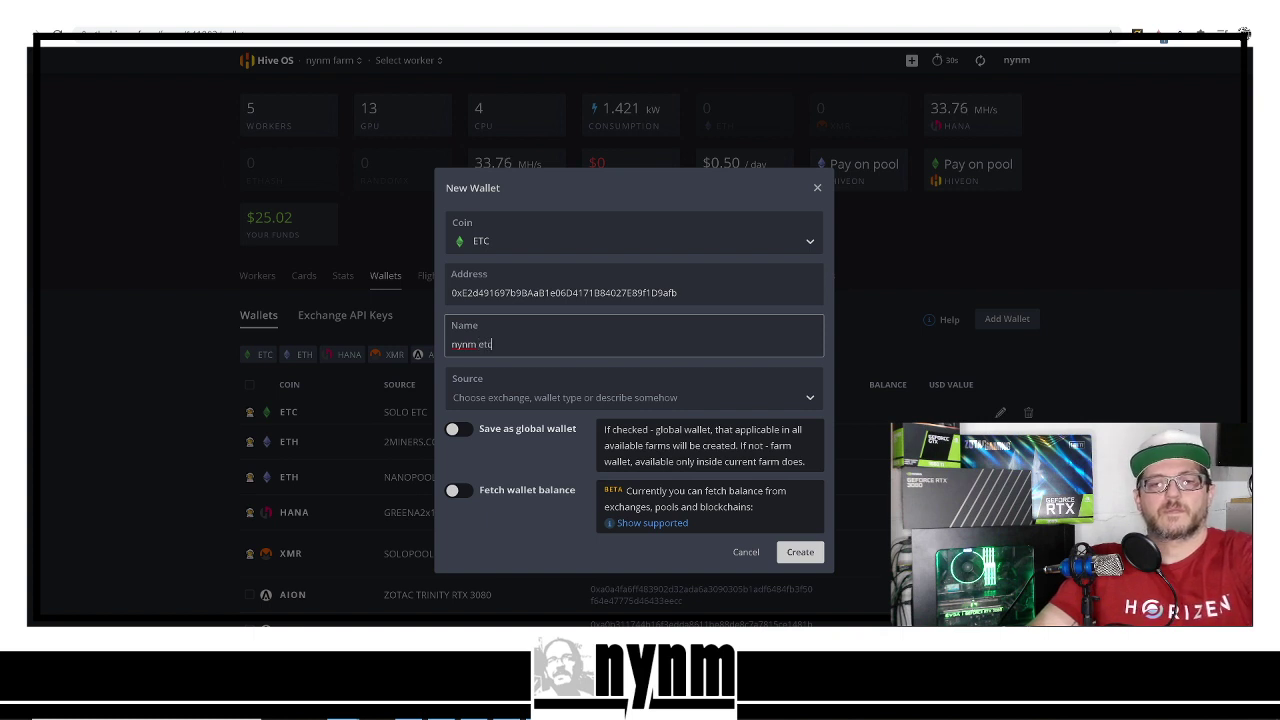
type(" yt")
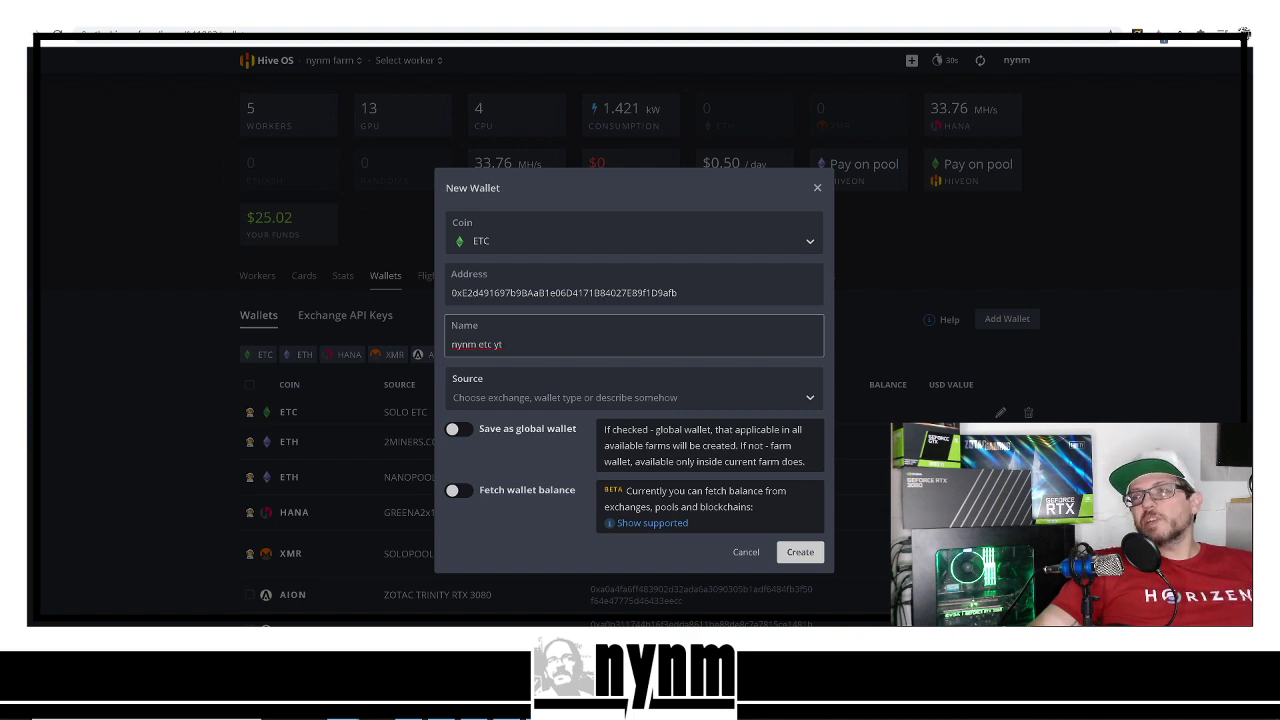
left_click(800, 552)
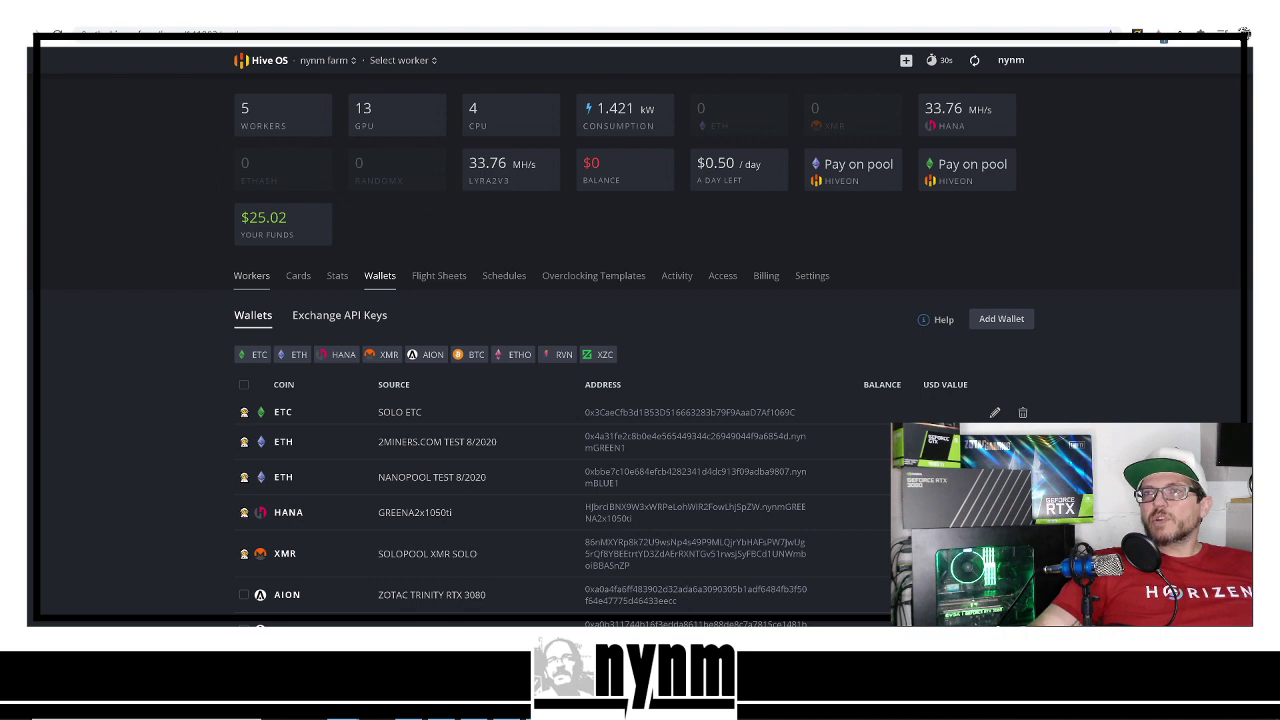
left_click(251, 275)
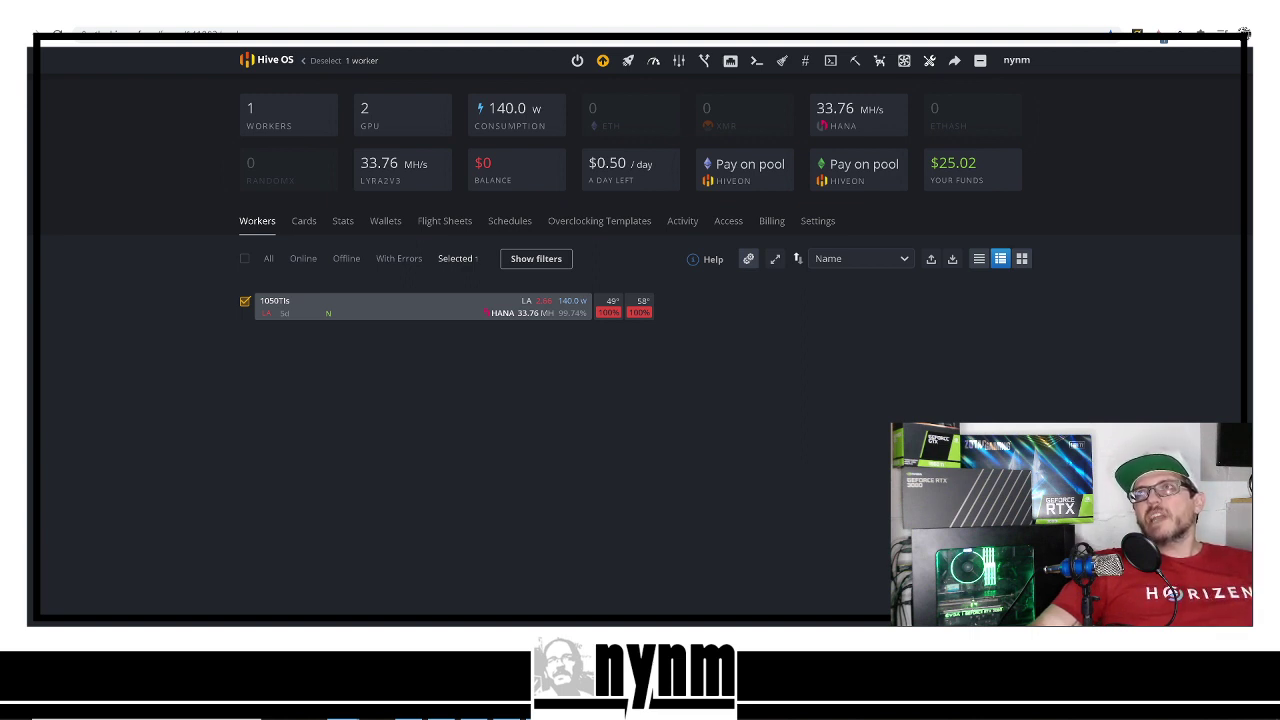
Recheck the ETC server table on the 2miners pool page, then return to Hive OS
key("ctrl+Tab")
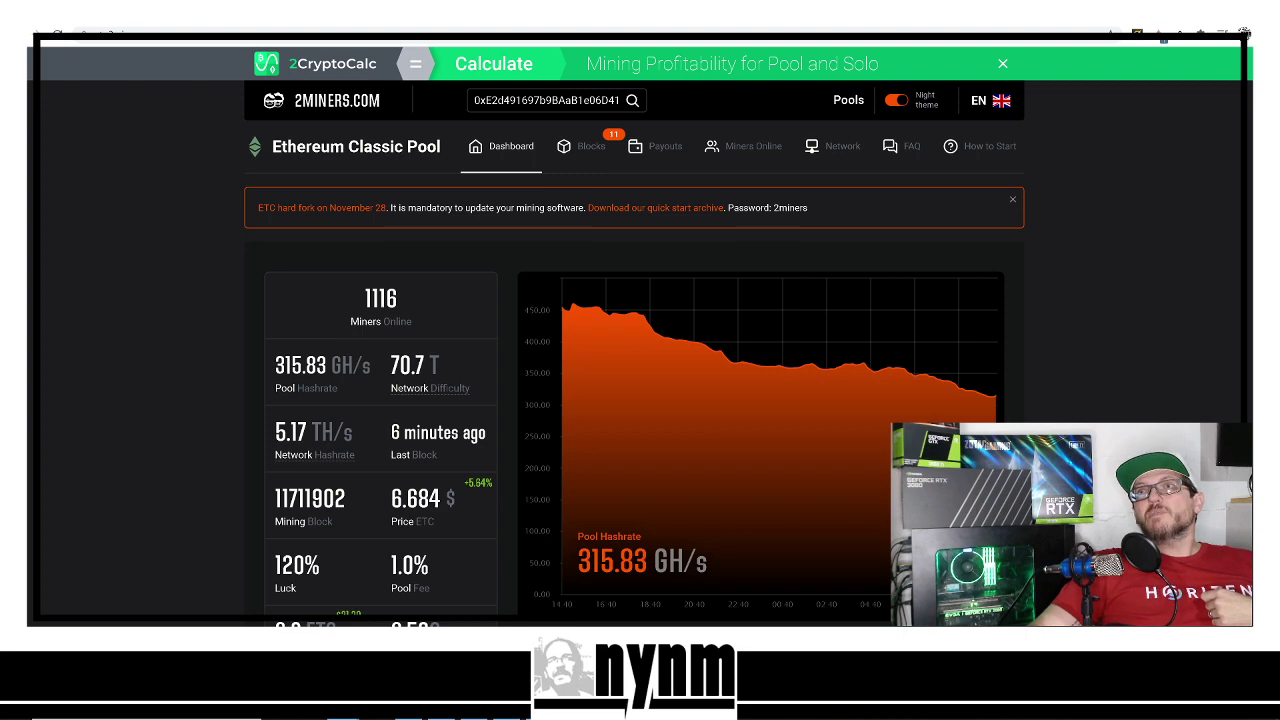
scroll(635, 400, "down", 4)
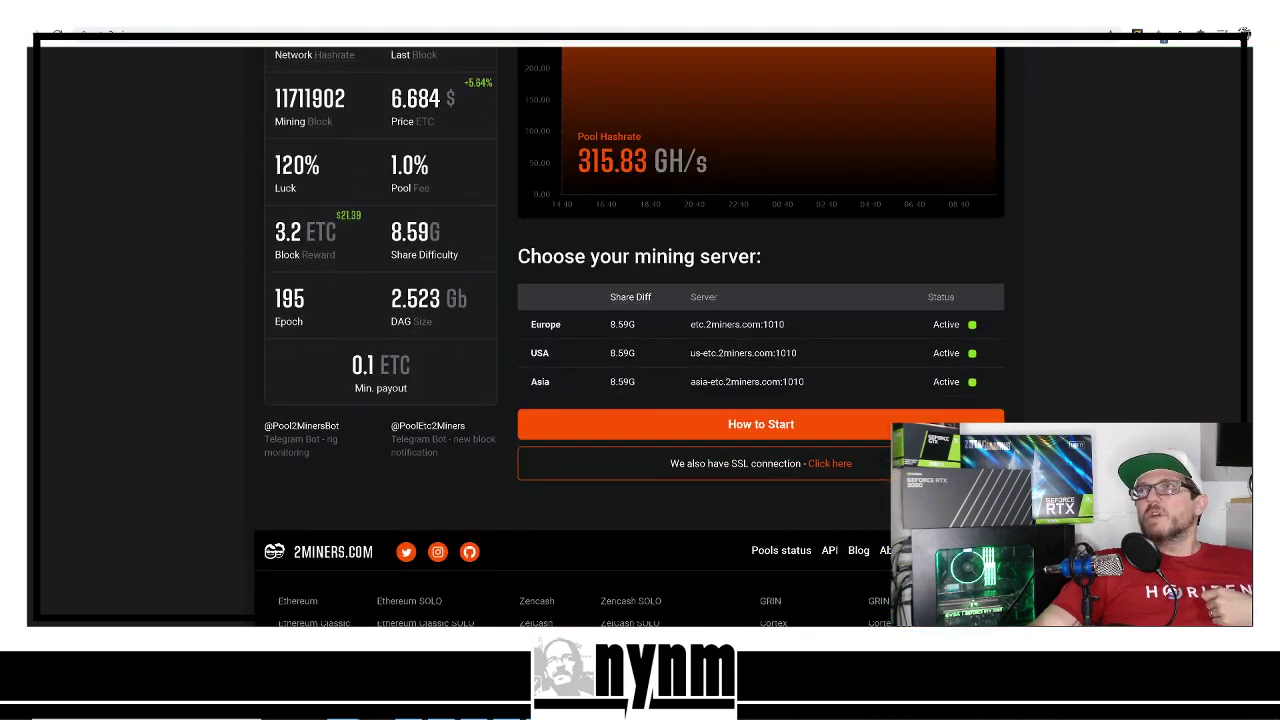
key("ctrl+Tab")
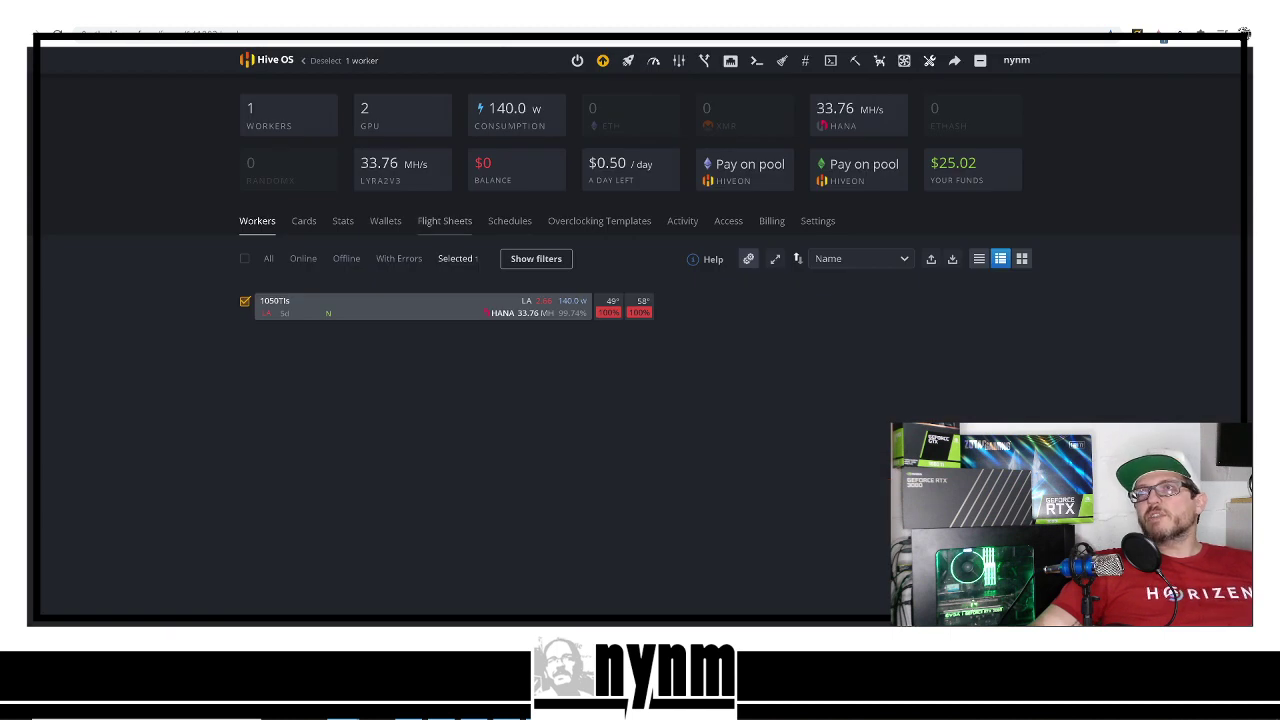
Start a new flight sheet with coin ETC and the newly added ETC wallet
left_click(445, 221)
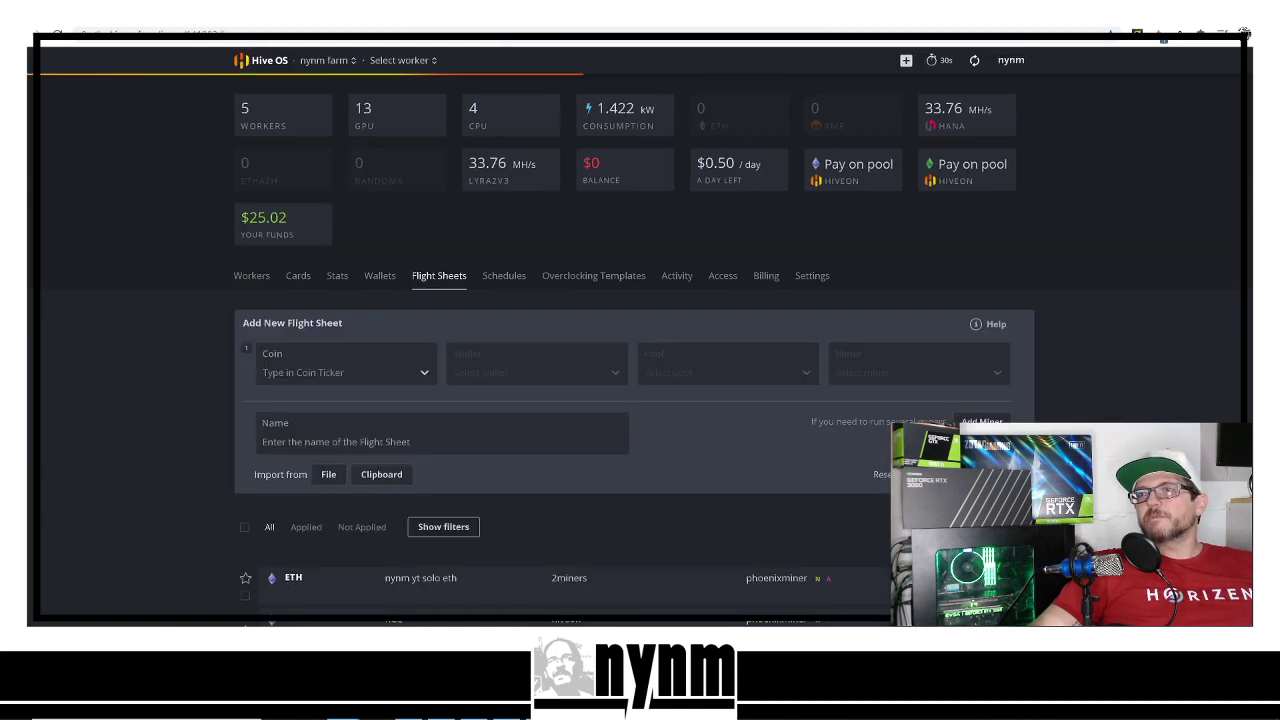
left_click(345, 368)
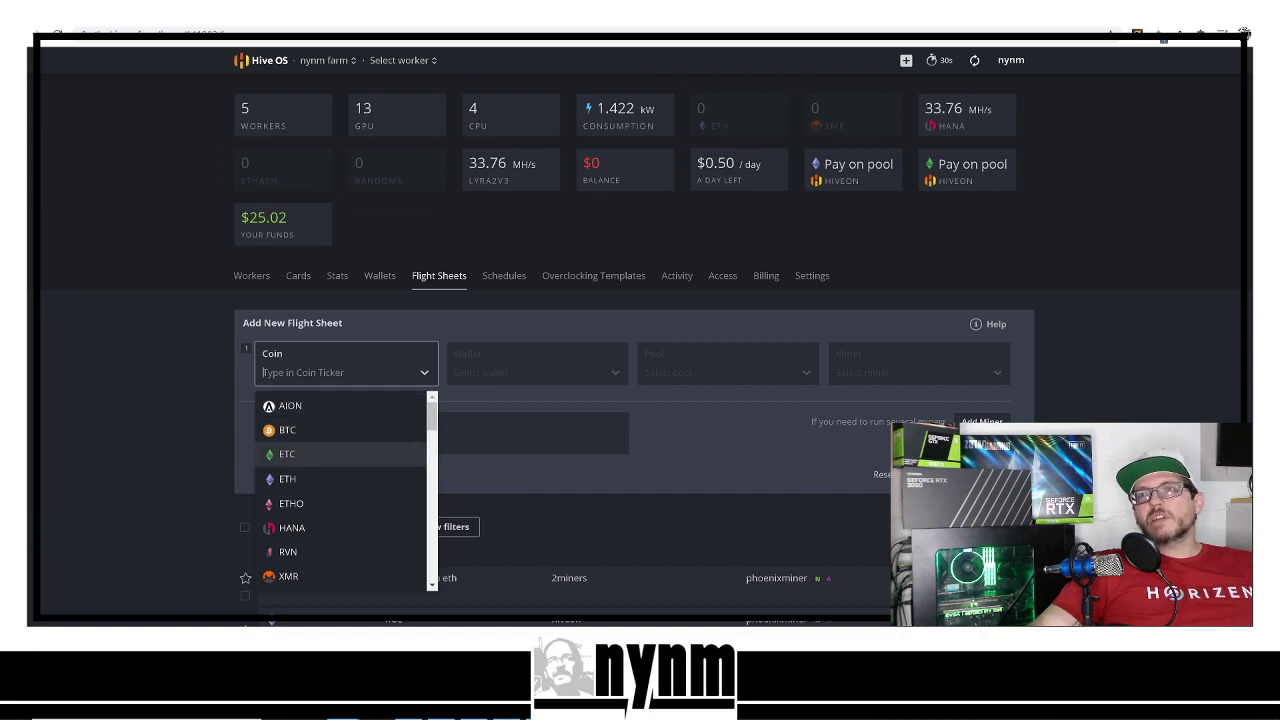
key("Return")
left_click(536, 368)
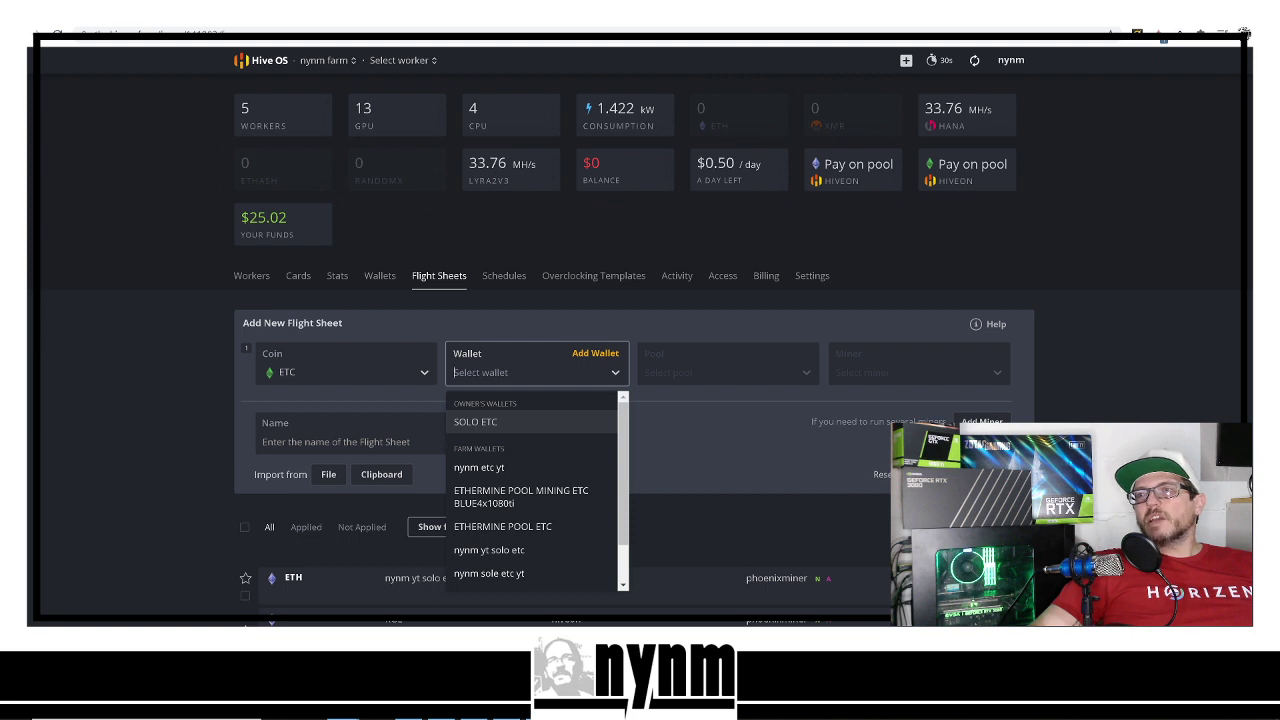
key("Down")
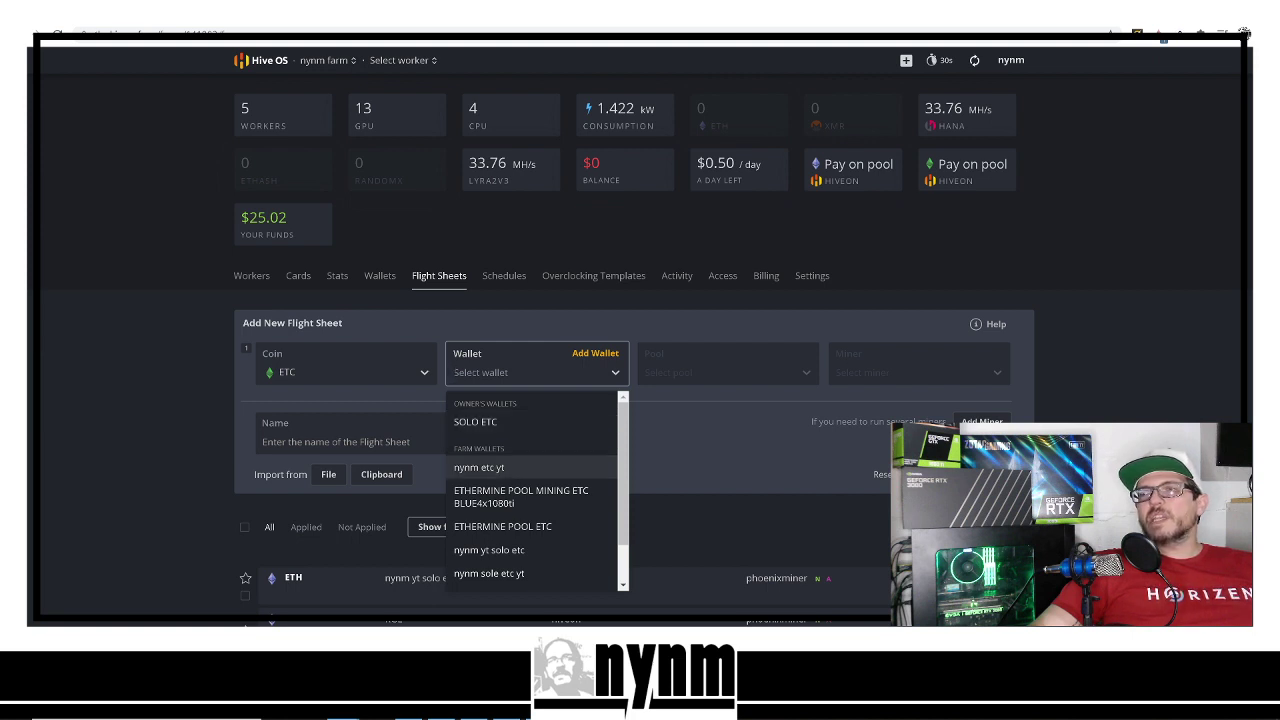
key("Return")
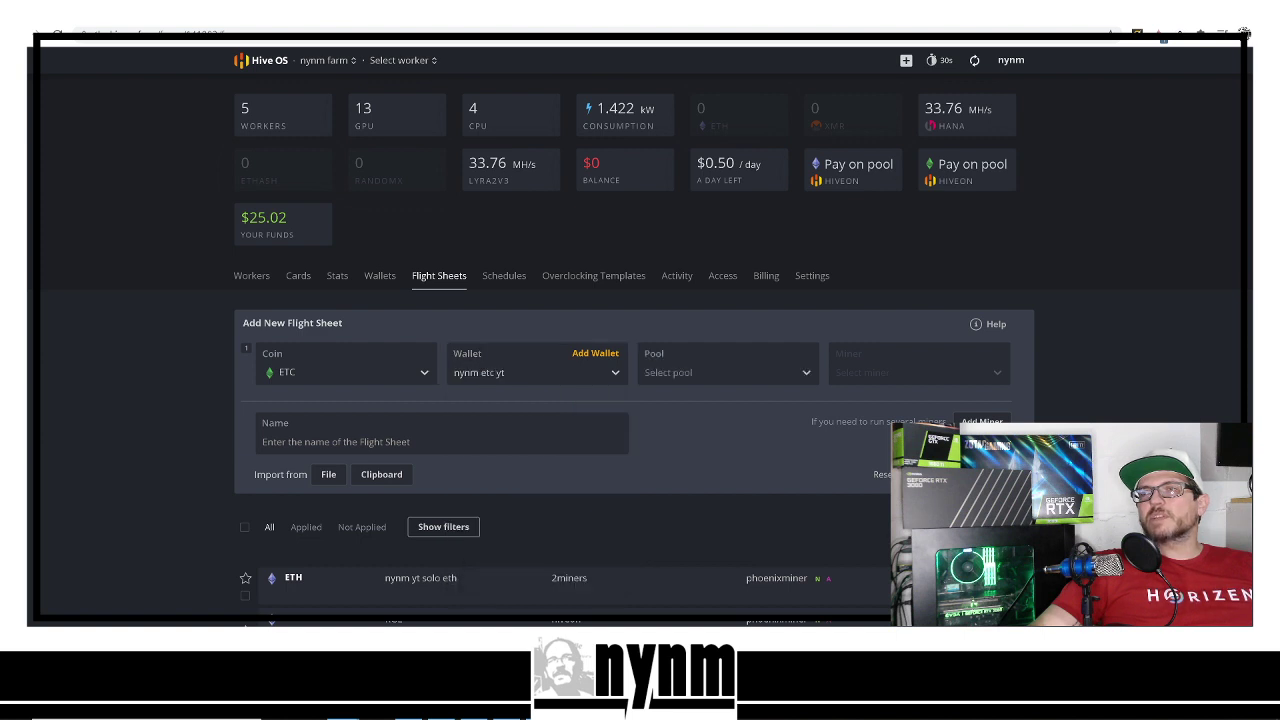
Choose 2miners as the flight sheet's pool
key("Tab")
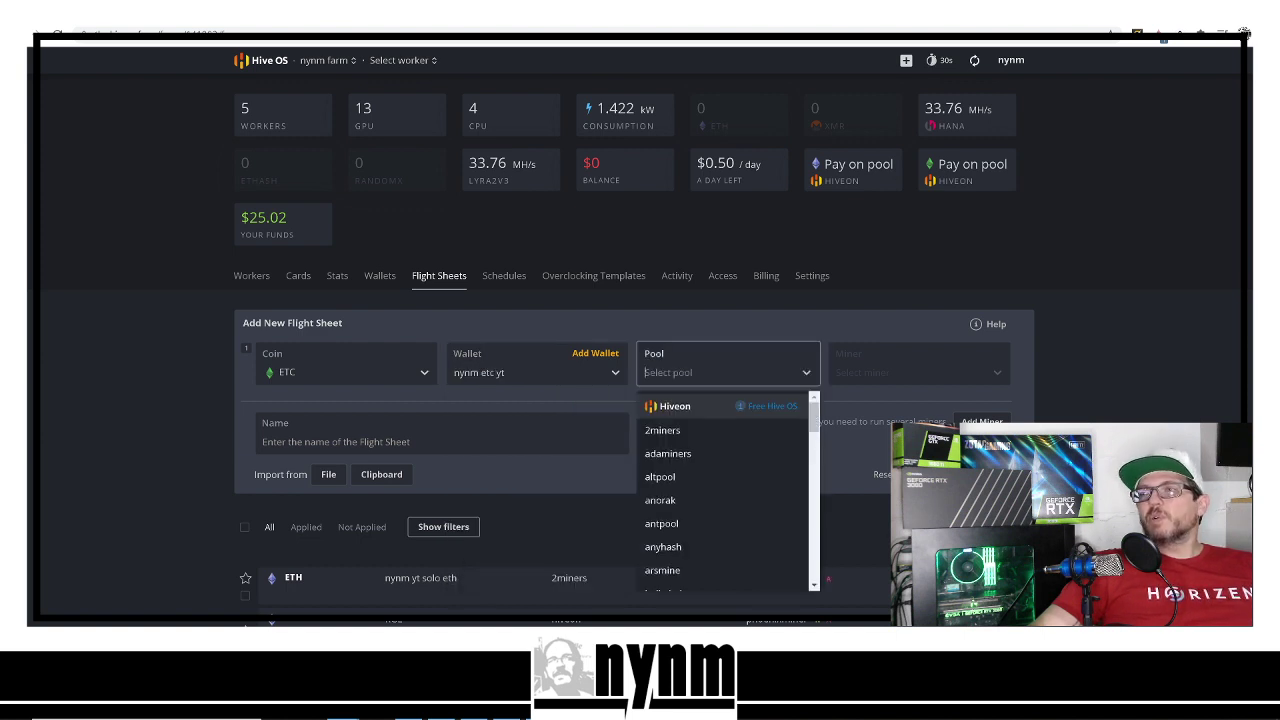
key("Down")
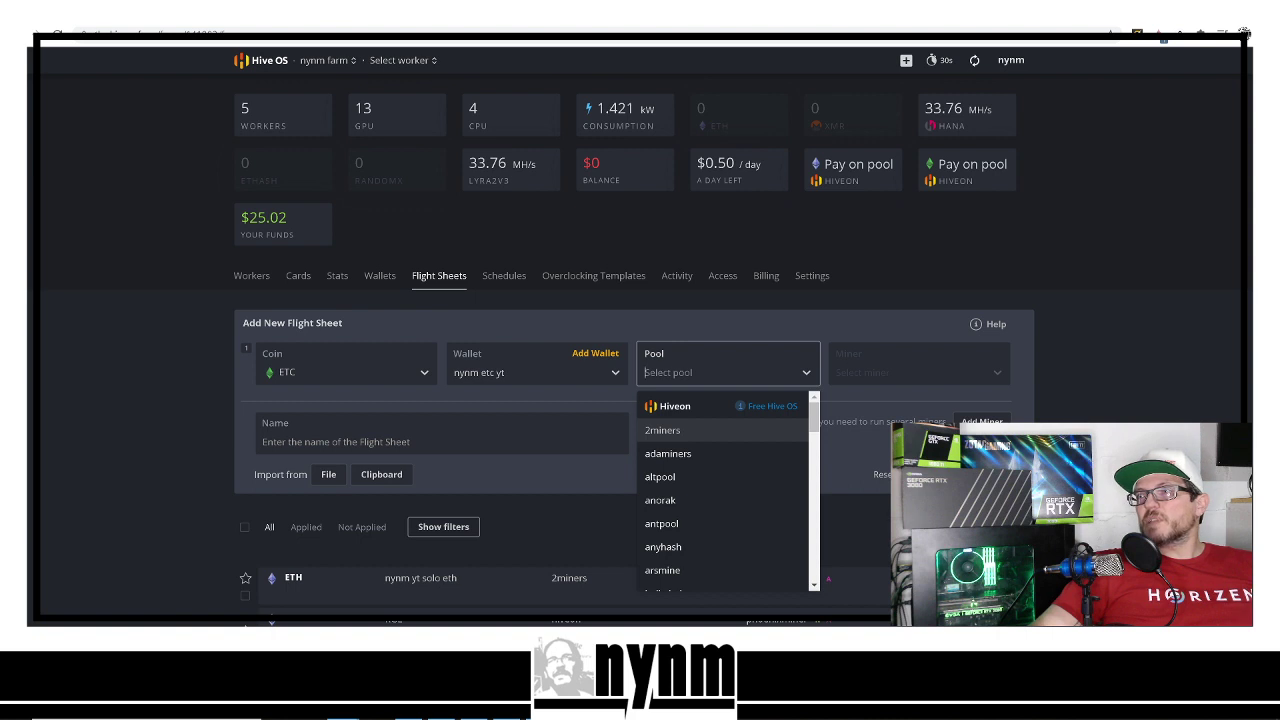
left_click(662, 430)
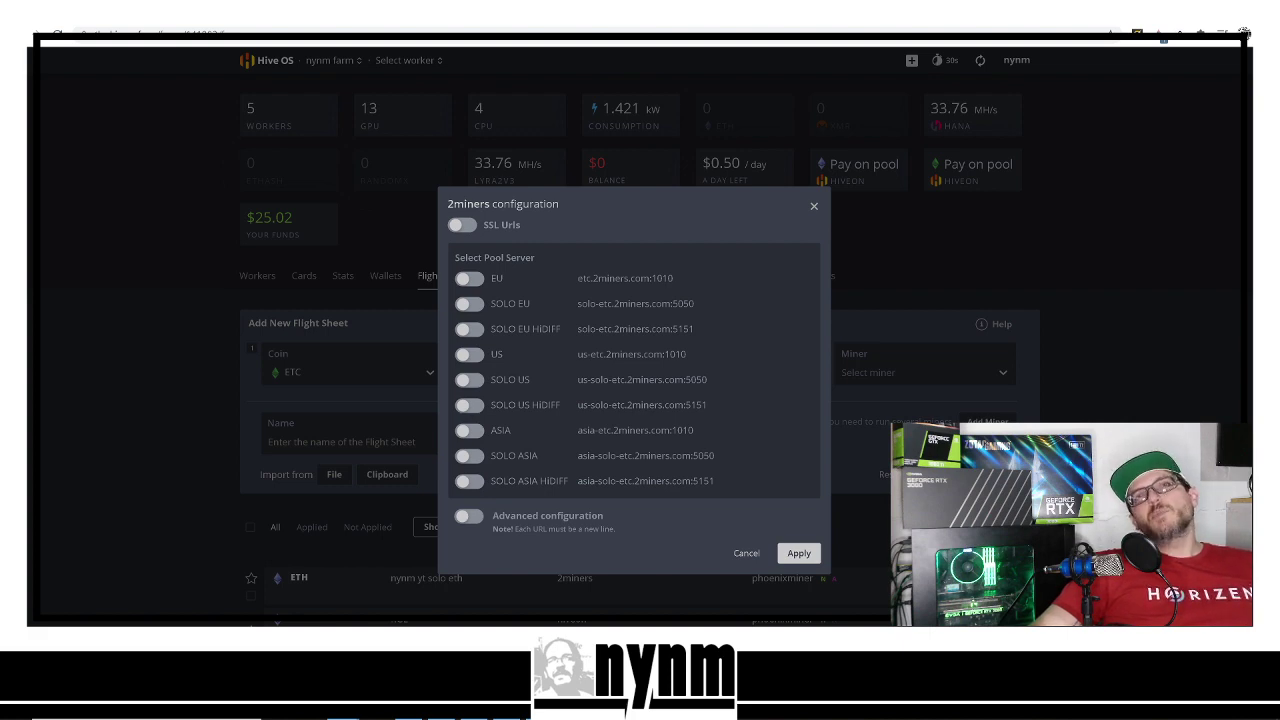
Keep the US server us-etc.2miners.com:1010 selected and apply the 2miners configuration
left_click(466, 354)
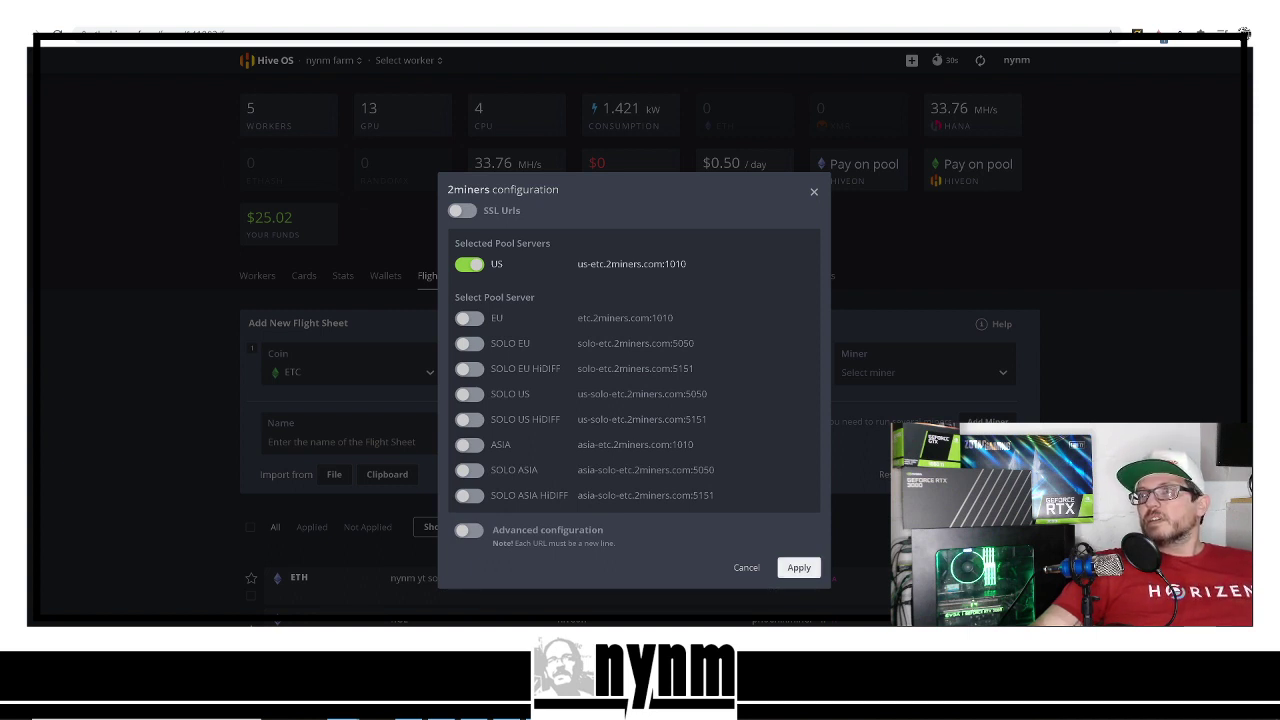
left_click(798, 567)
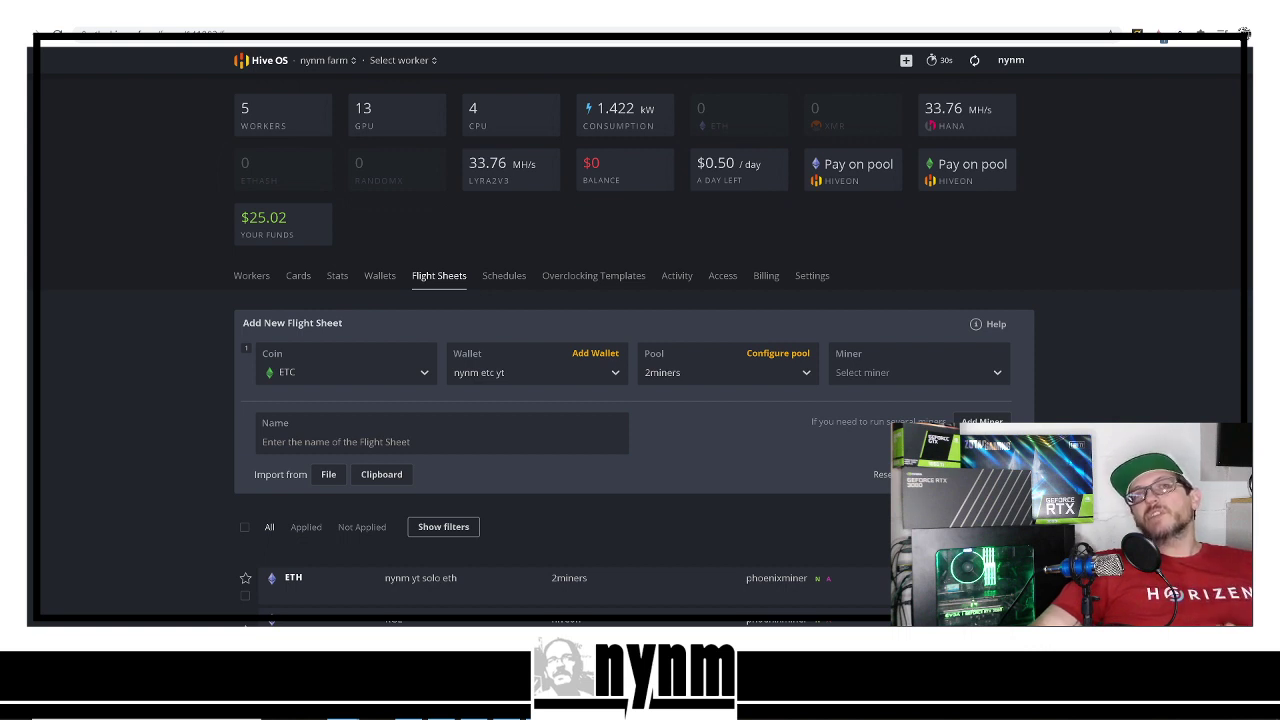
left_click(900, 372)
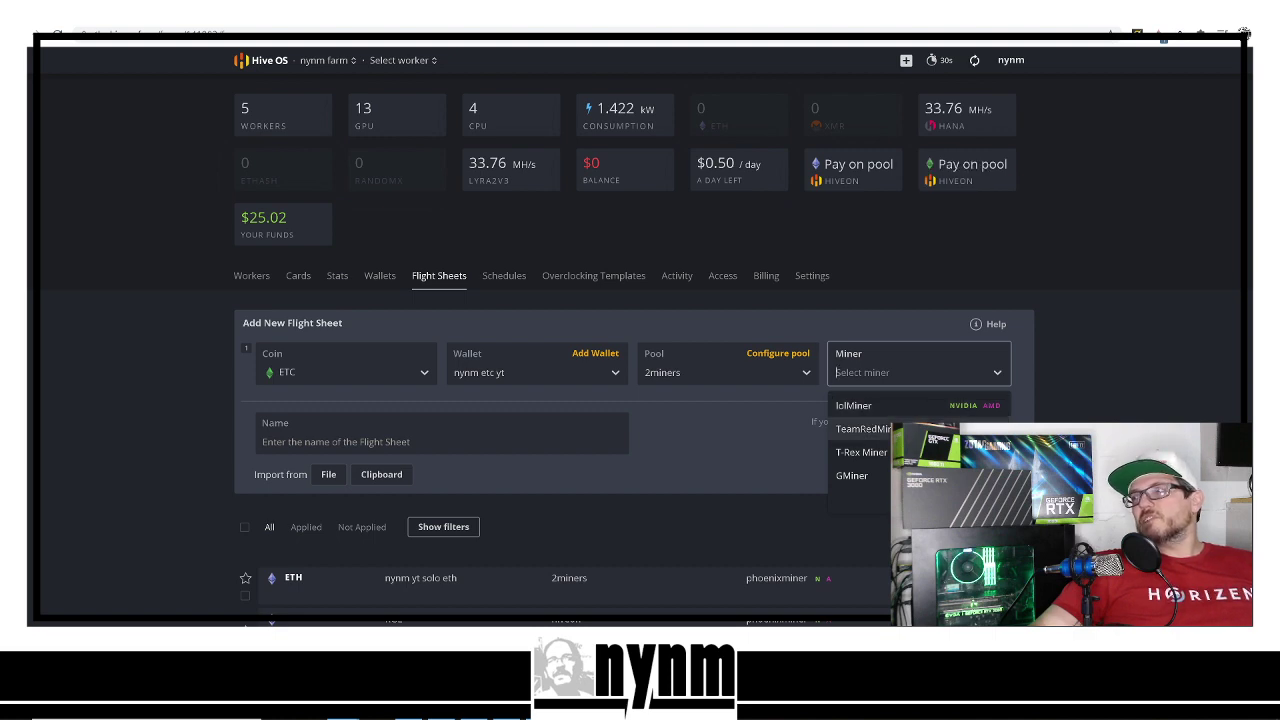
Browse the miner list and pick PhoenixMiner for the flight sheet
scroll(860, 452, "down", 3)
scroll(860, 452, "up", 3)
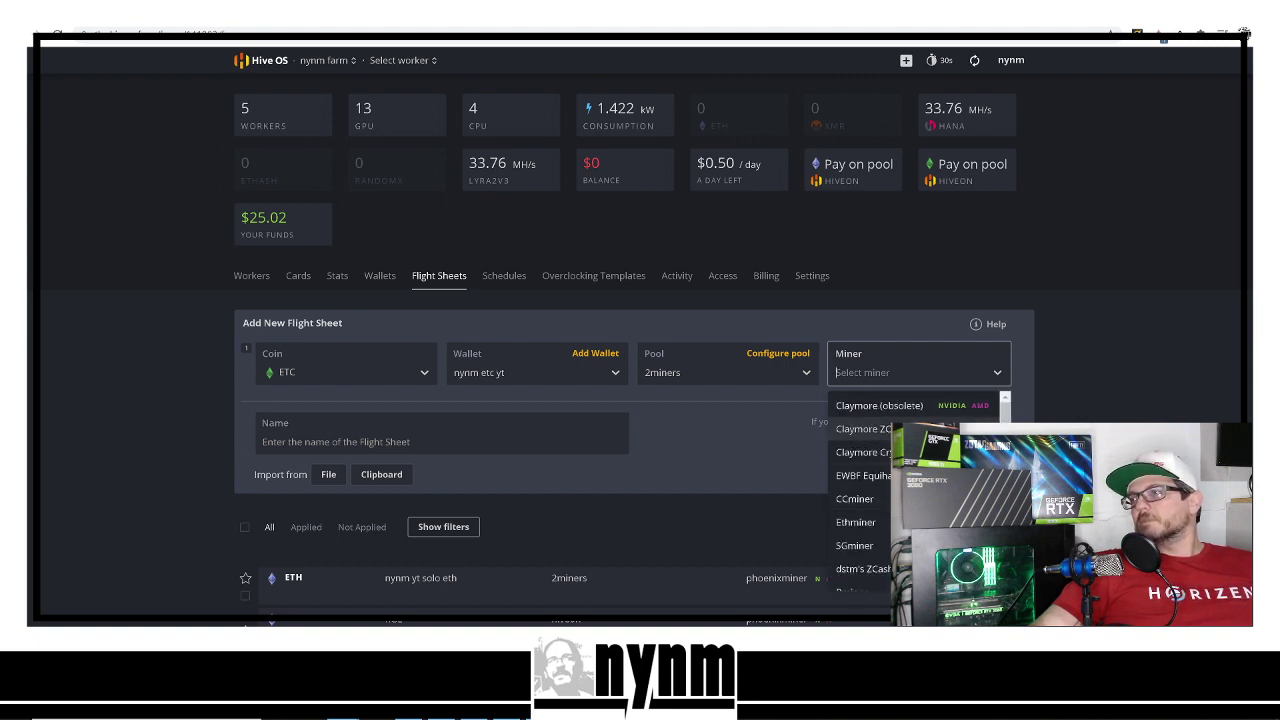
scroll(880, 490, "down", 1)
scroll(860, 490, "down", 3)
scroll(860, 490, "up", 3)
scroll(860, 490, "down", 5)
scroll(860, 490, "down", 5)
scroll(860, 490, "down", 3)
scroll(860, 490, "up", 4)
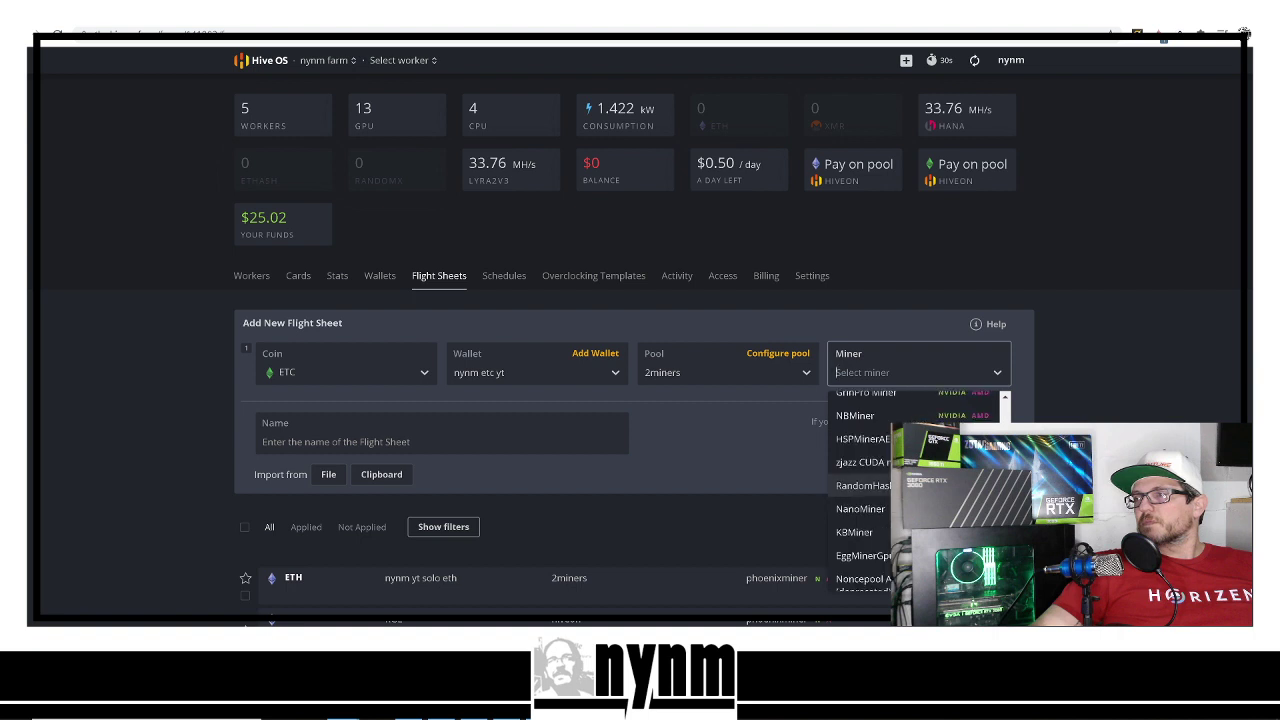
scroll(860, 495, "up", 4)
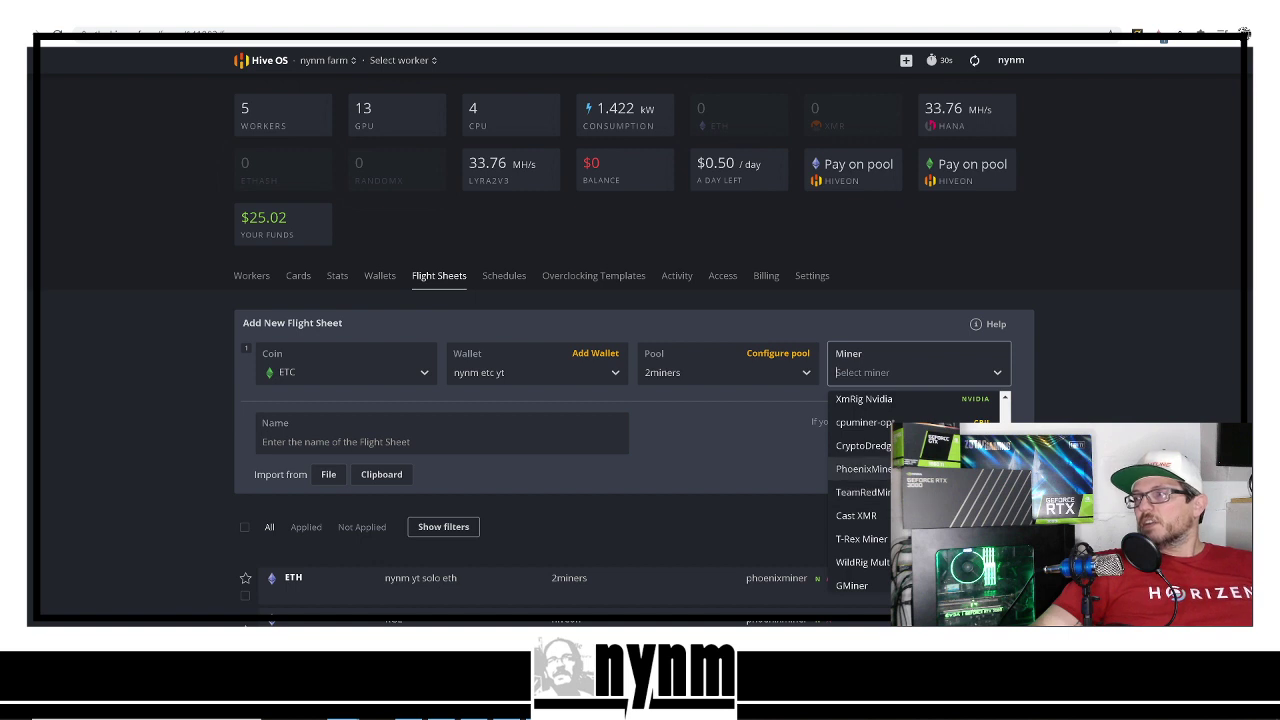
left_click(862, 468)
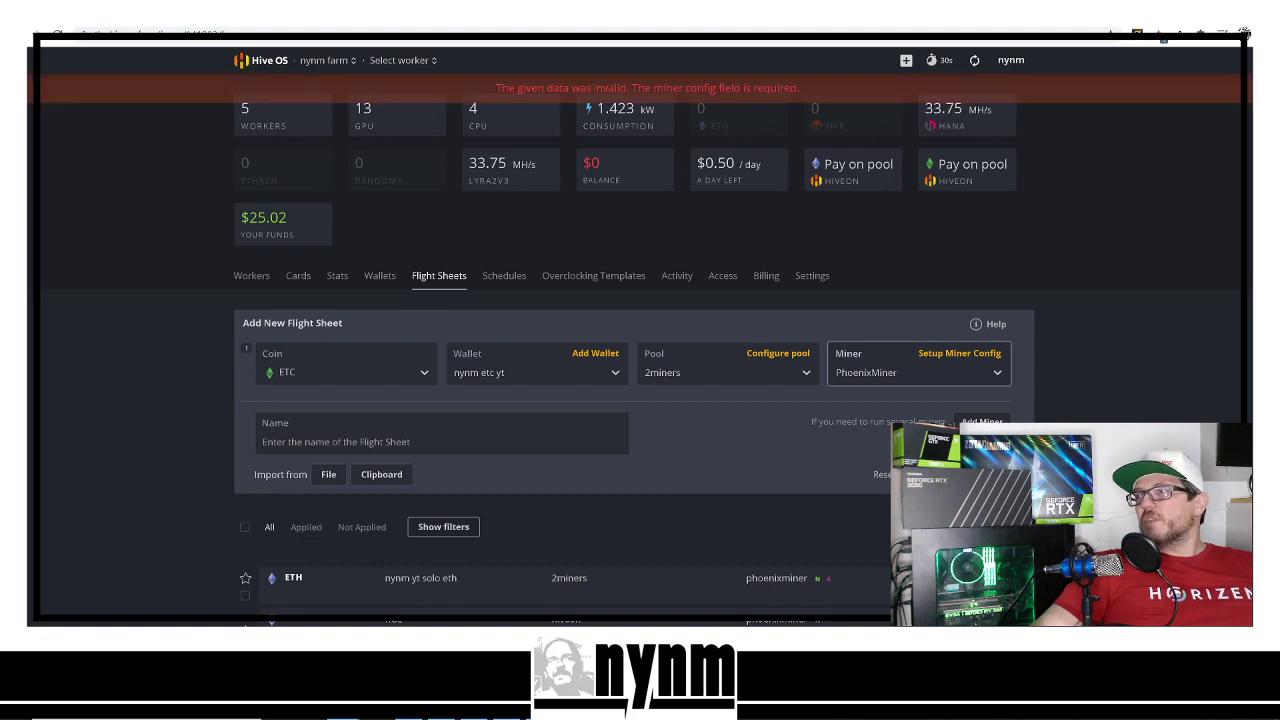
Replace PhoenixMiner with T-Rex Miner as the flight sheet's miner
left_click(900, 372)
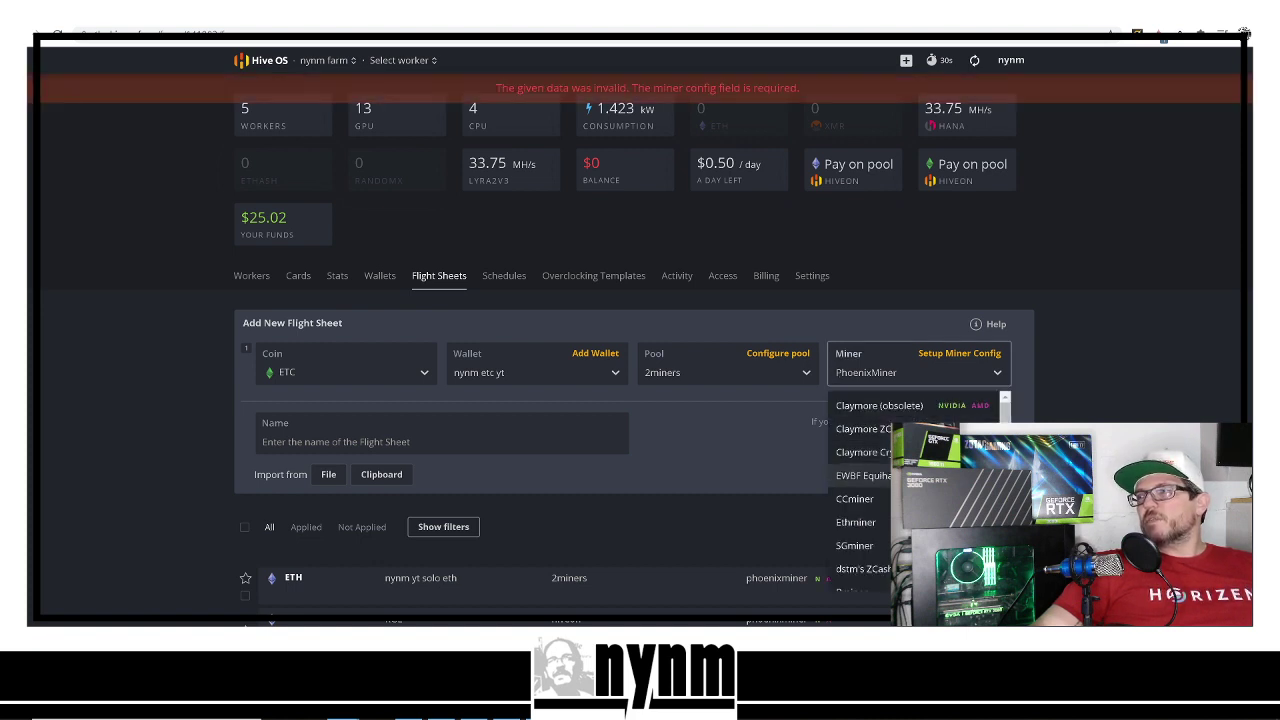
scroll(860, 498, "down", 5)
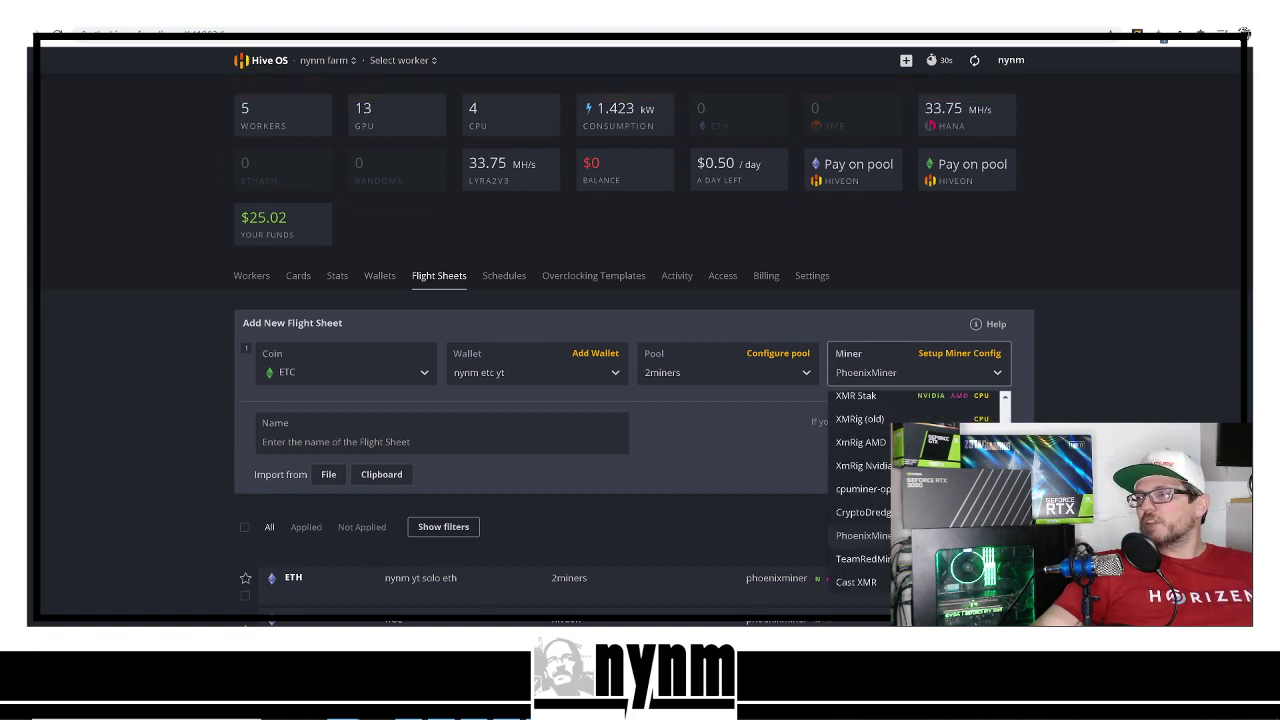
scroll(860, 498, "down", 3)
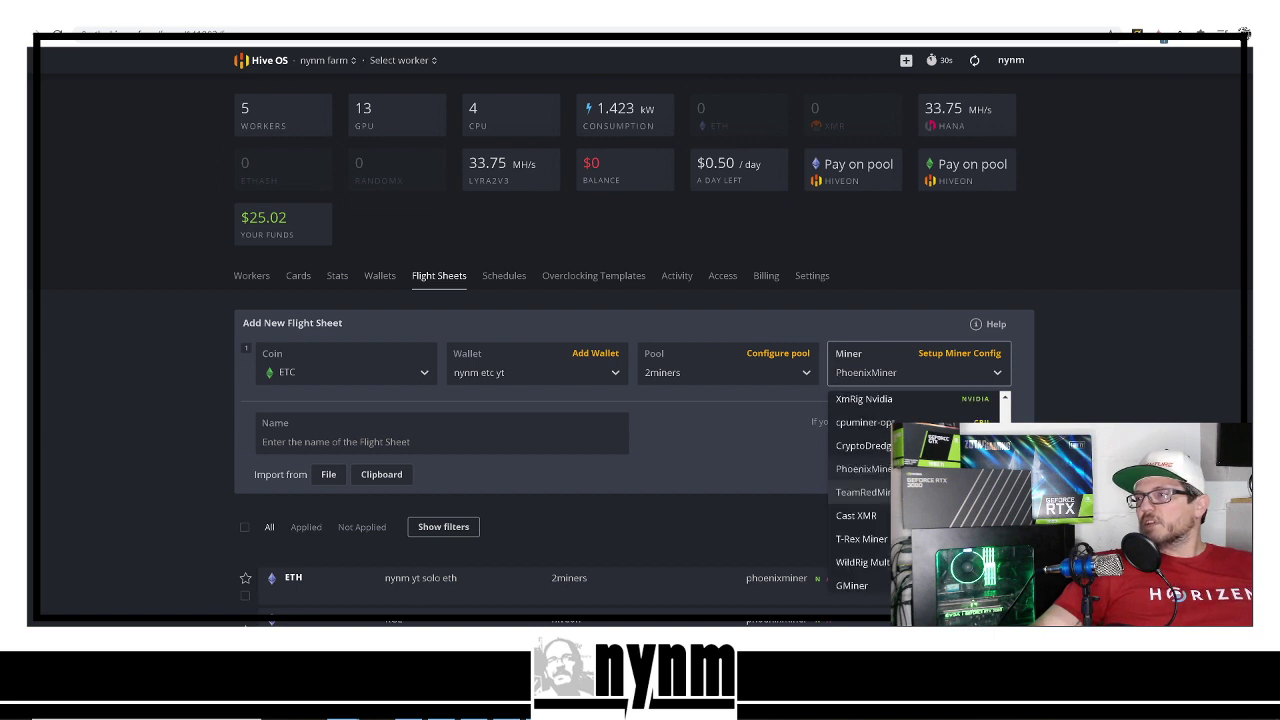
left_click(860, 537)
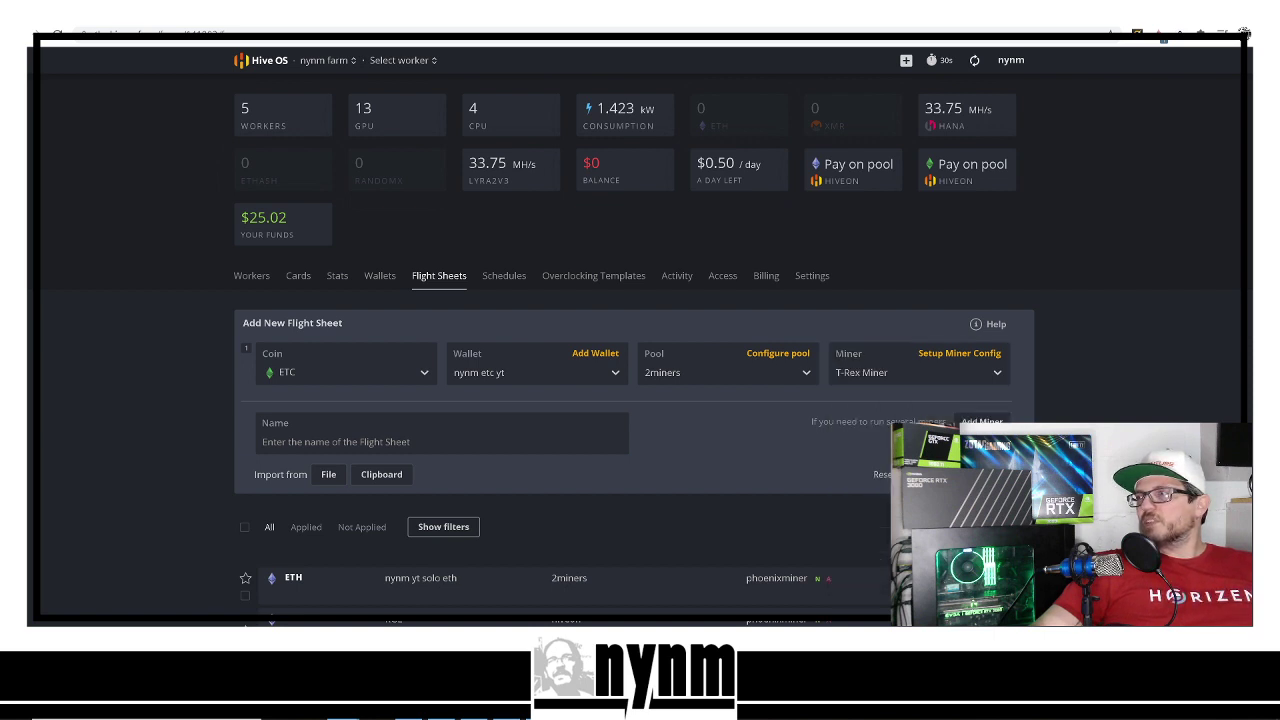
scroll(634, 350, "down", 5)
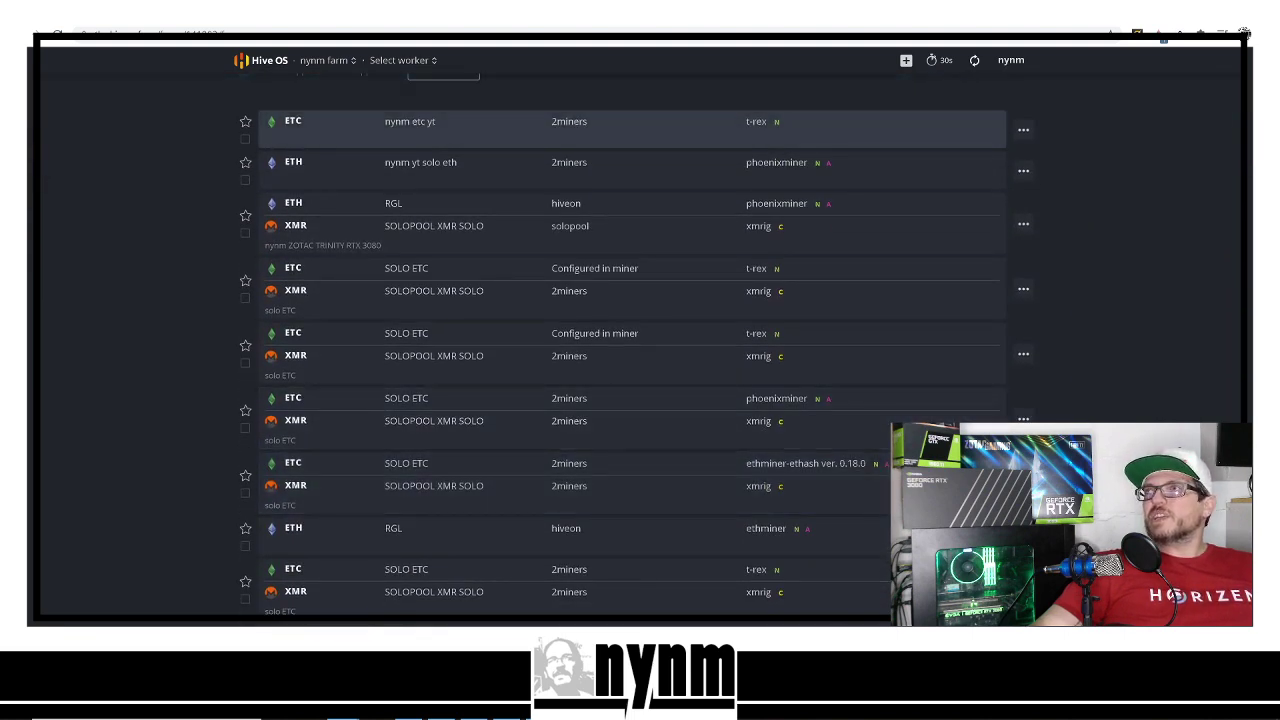
Scroll back to the top and show the farm's Workers list with the 1050Tis rig
scroll(634, 350, "up", 5)
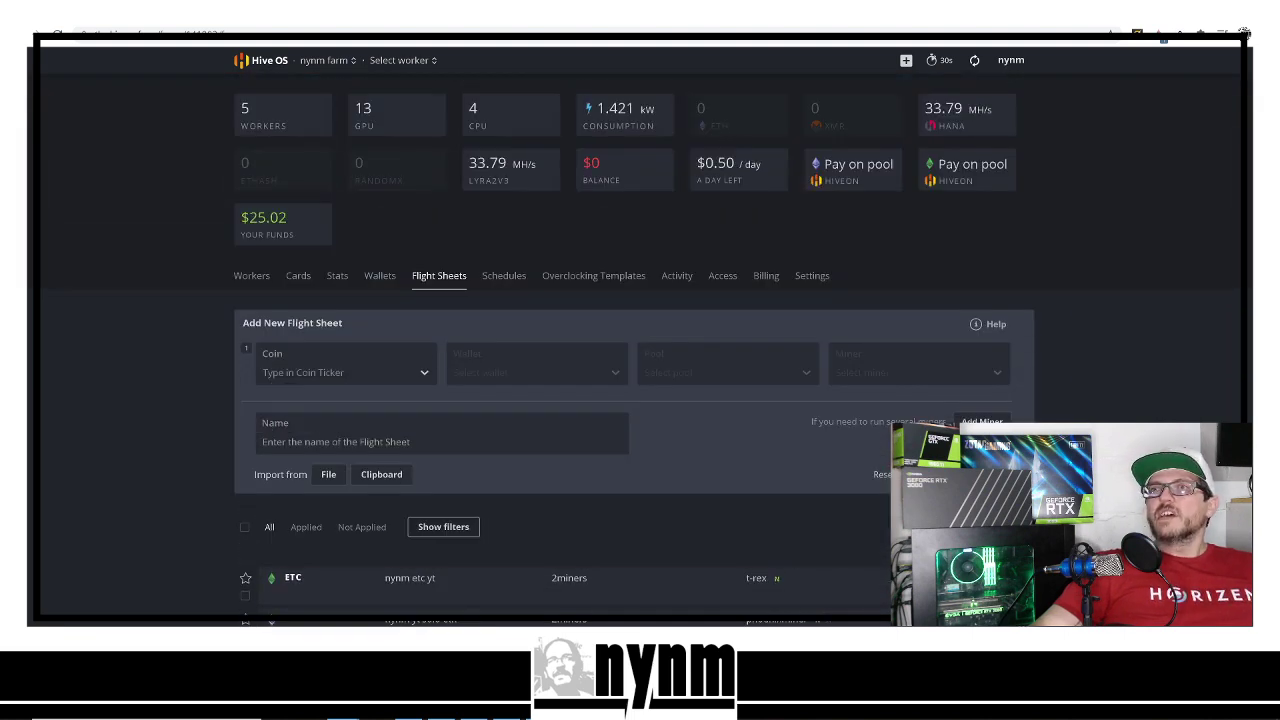
left_click(251, 275)
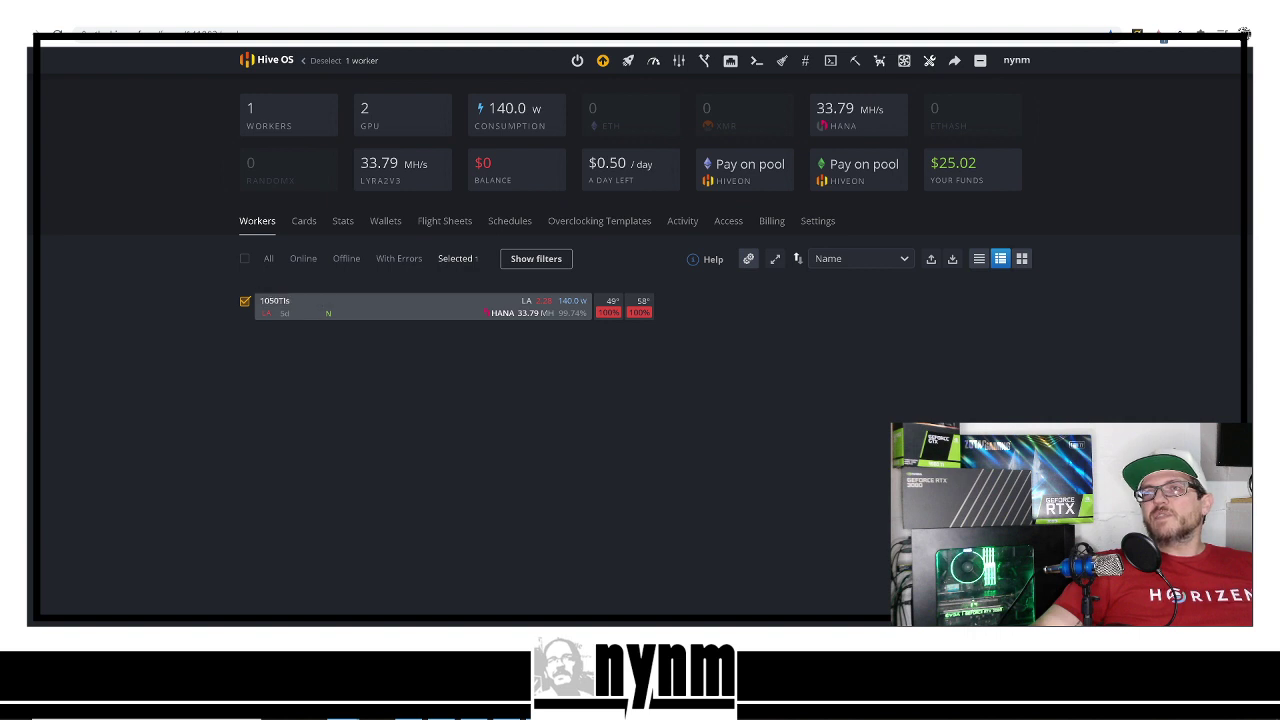
Launch the 'ETC 2miners t-rex' flight sheet from the 1050TIs worker's Flight Sheet tab
left_click(274, 300)
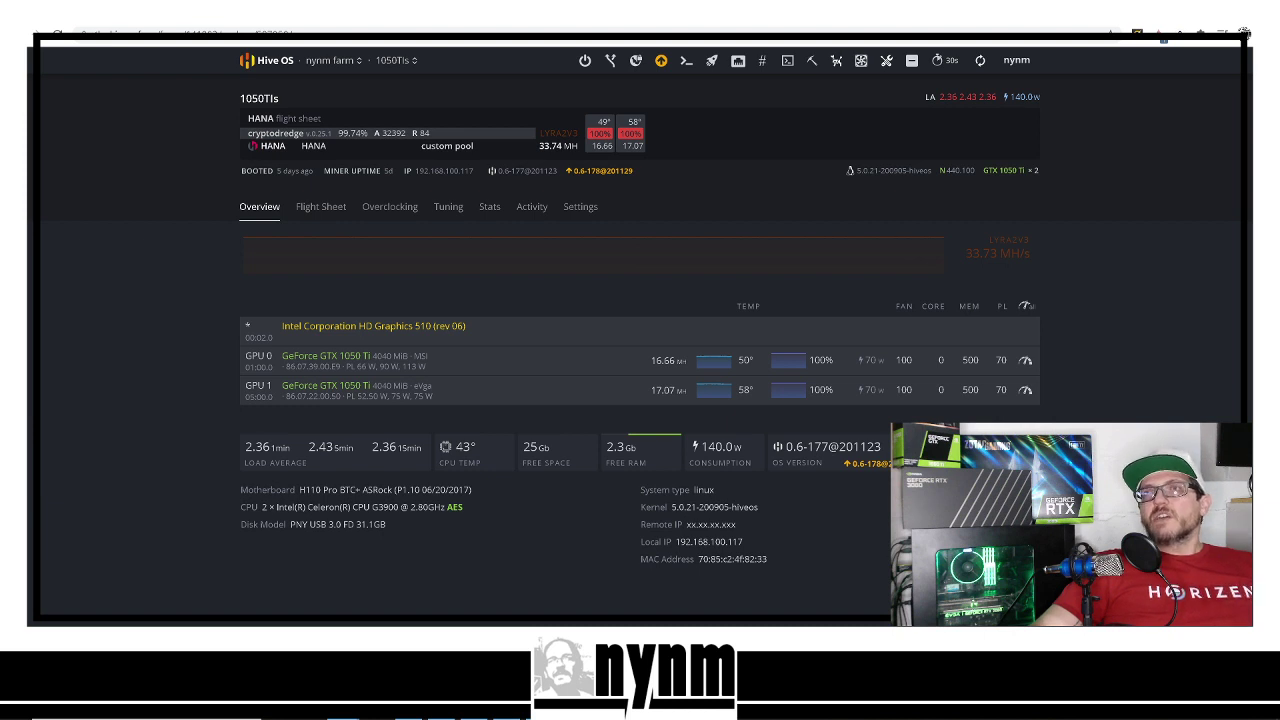
left_click(321, 206)
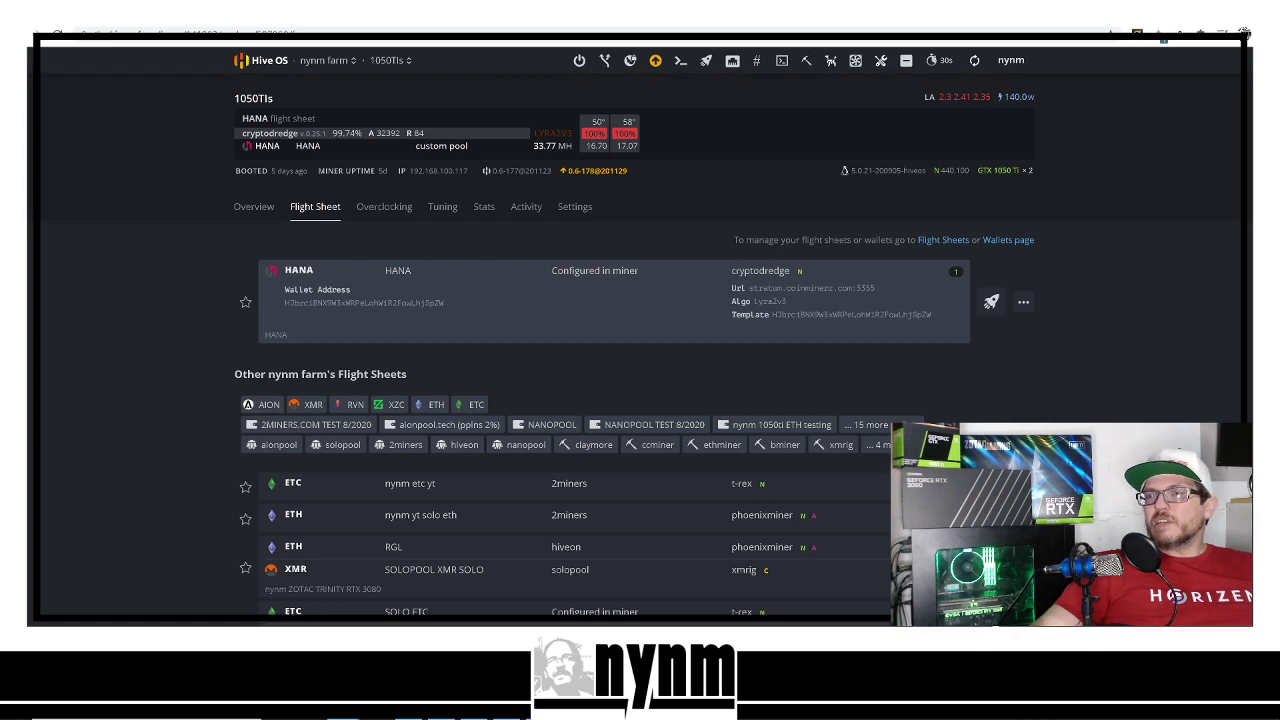
scroll(640, 400, "down", 1)
scroll(600, 350, "down", 5)
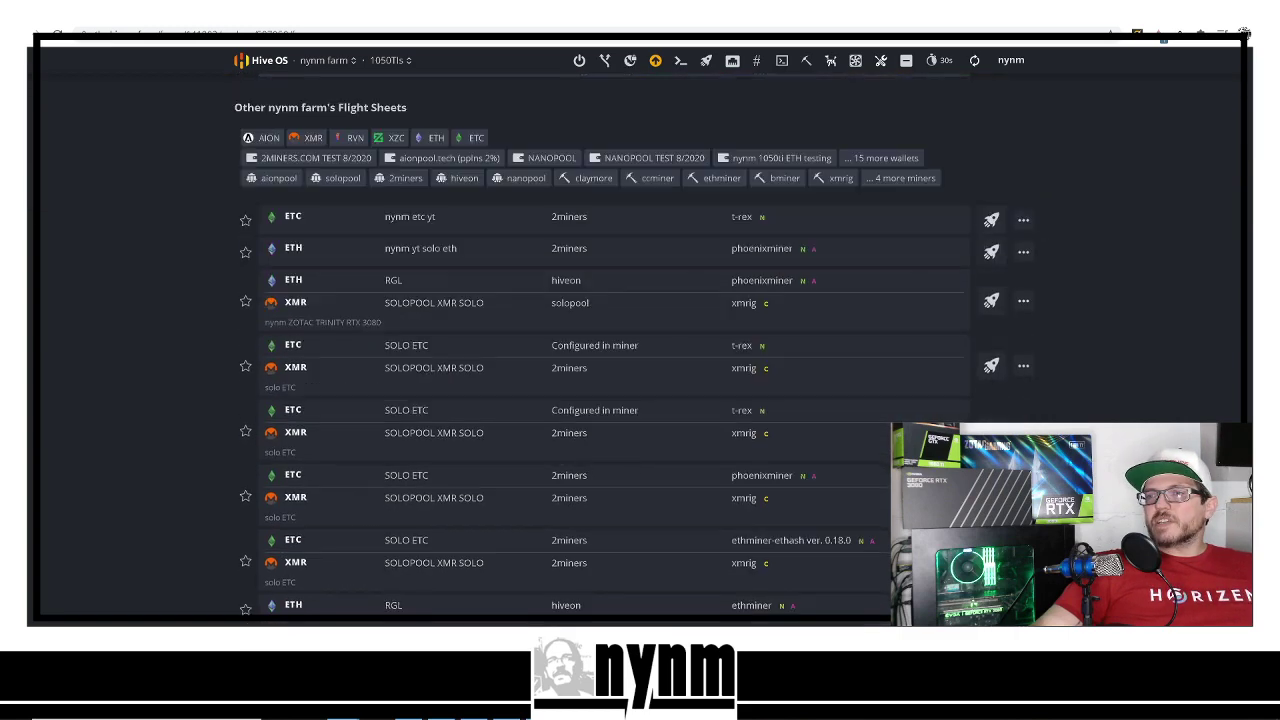
scroll(600, 350, "down", 10)
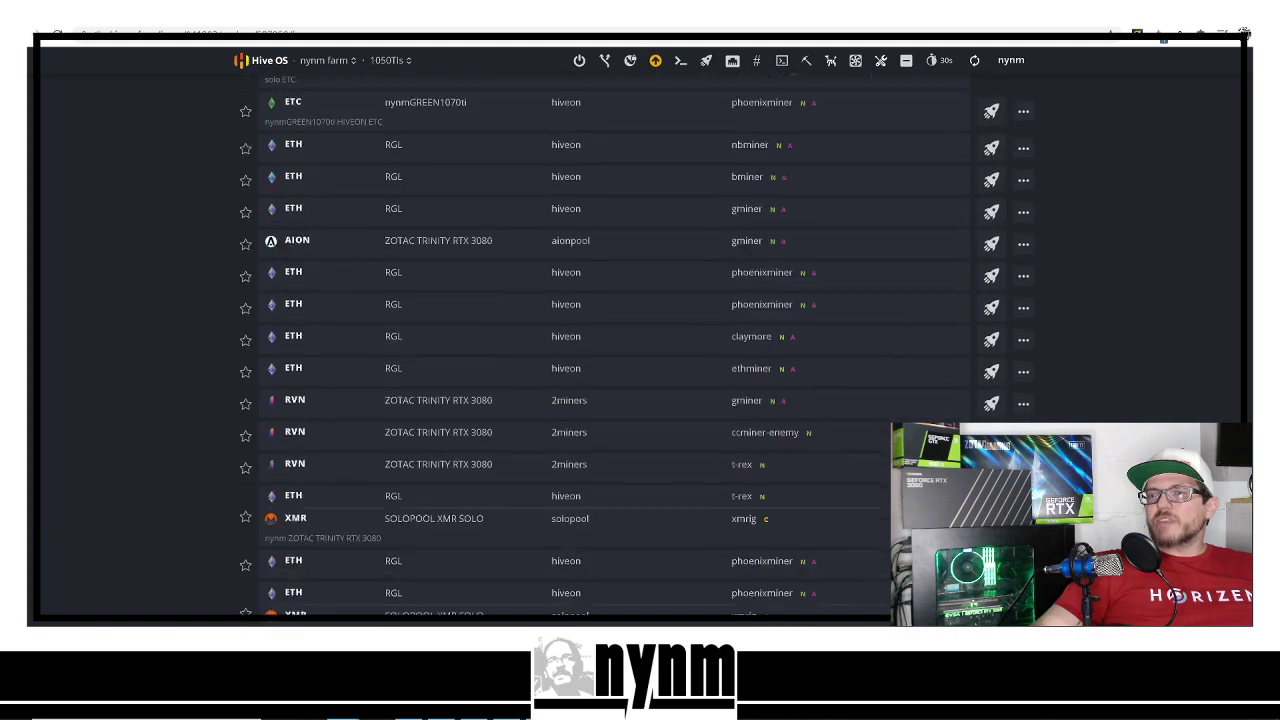
scroll(600, 350, "down", 12)
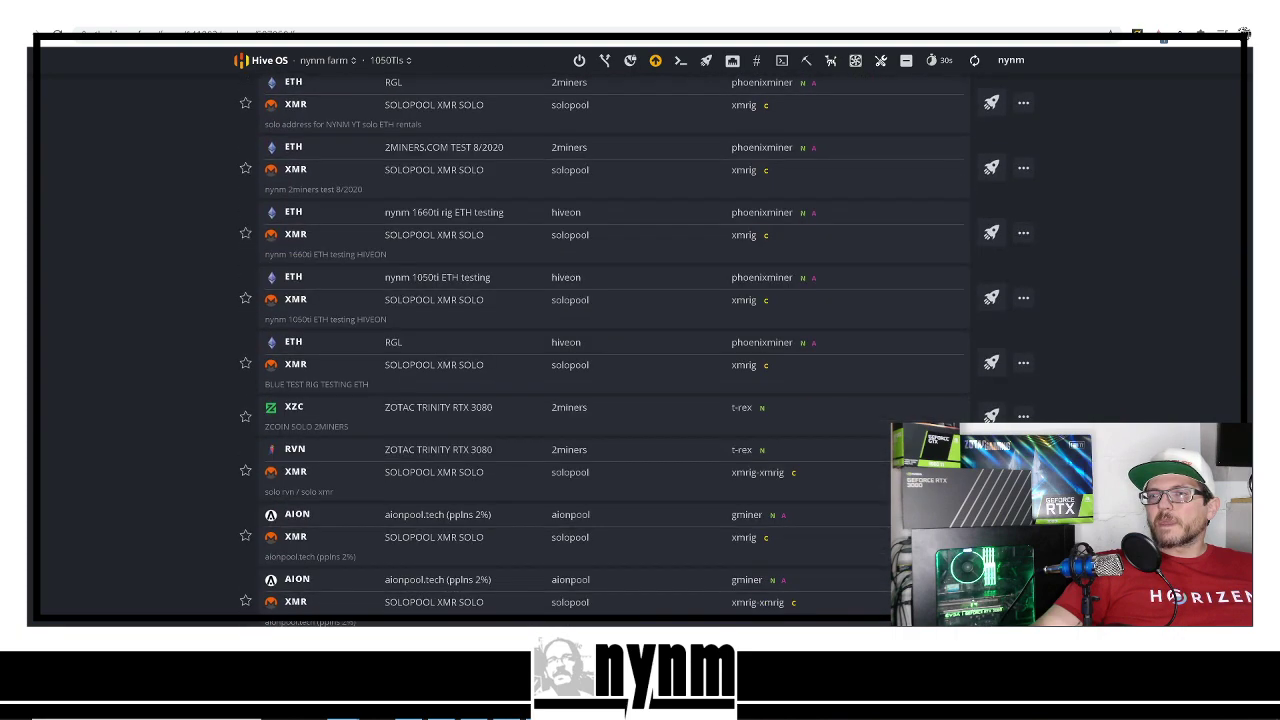
scroll(600, 350, "up", 8)
scroll(600, 350, "up", 6)
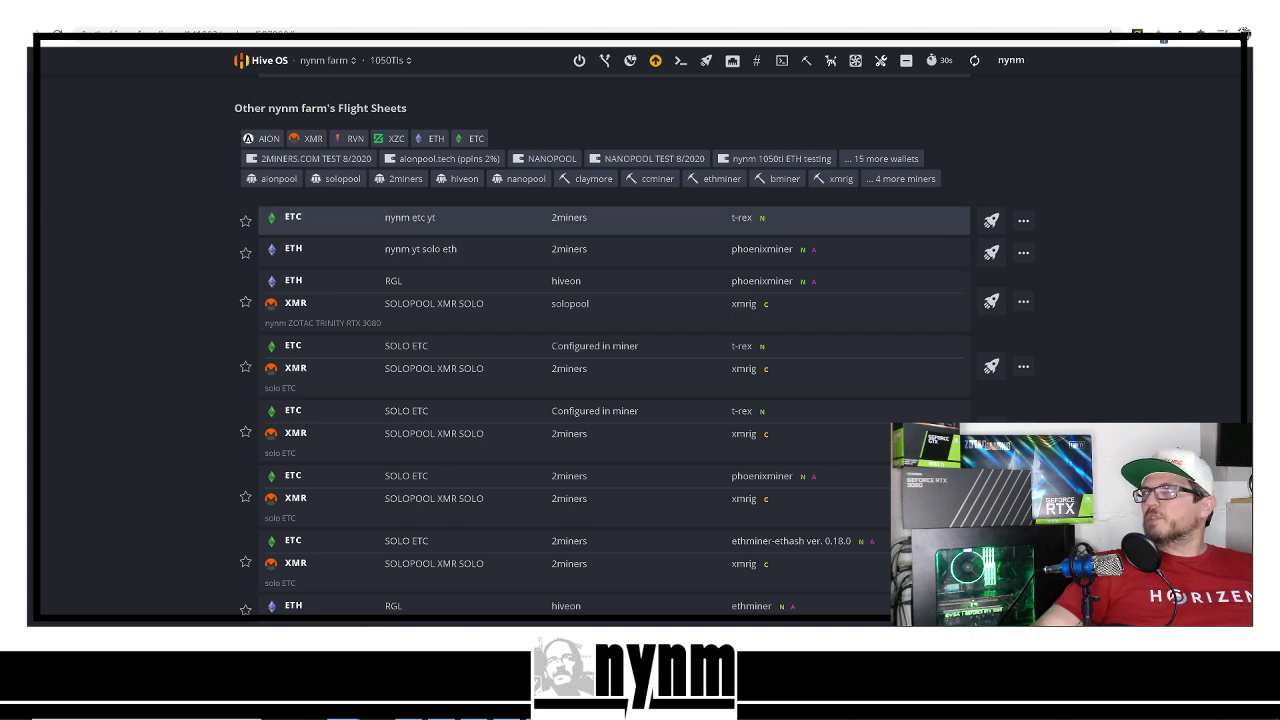
left_click(990, 220)
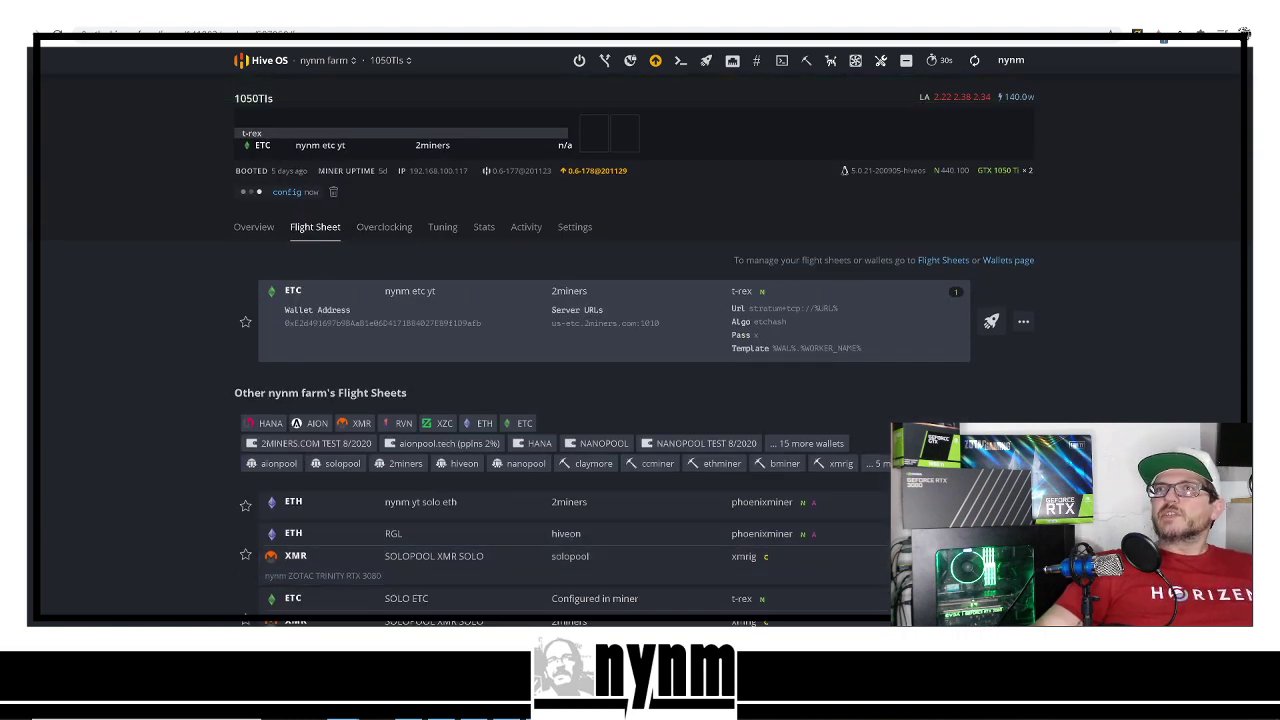
key("alt+Left")
key("alt+Left")
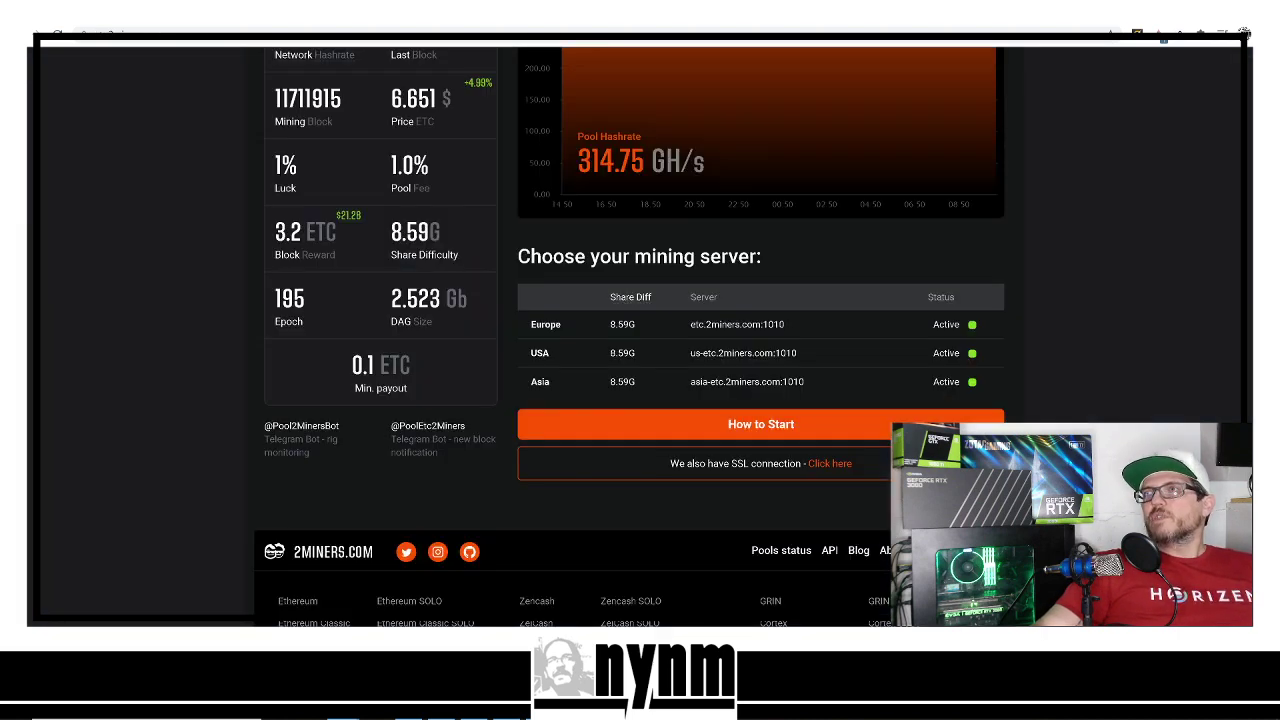
Scroll to the top of the 2miners Ethereum Classic pool dashboard
scroll(635, 330, "up", 4)
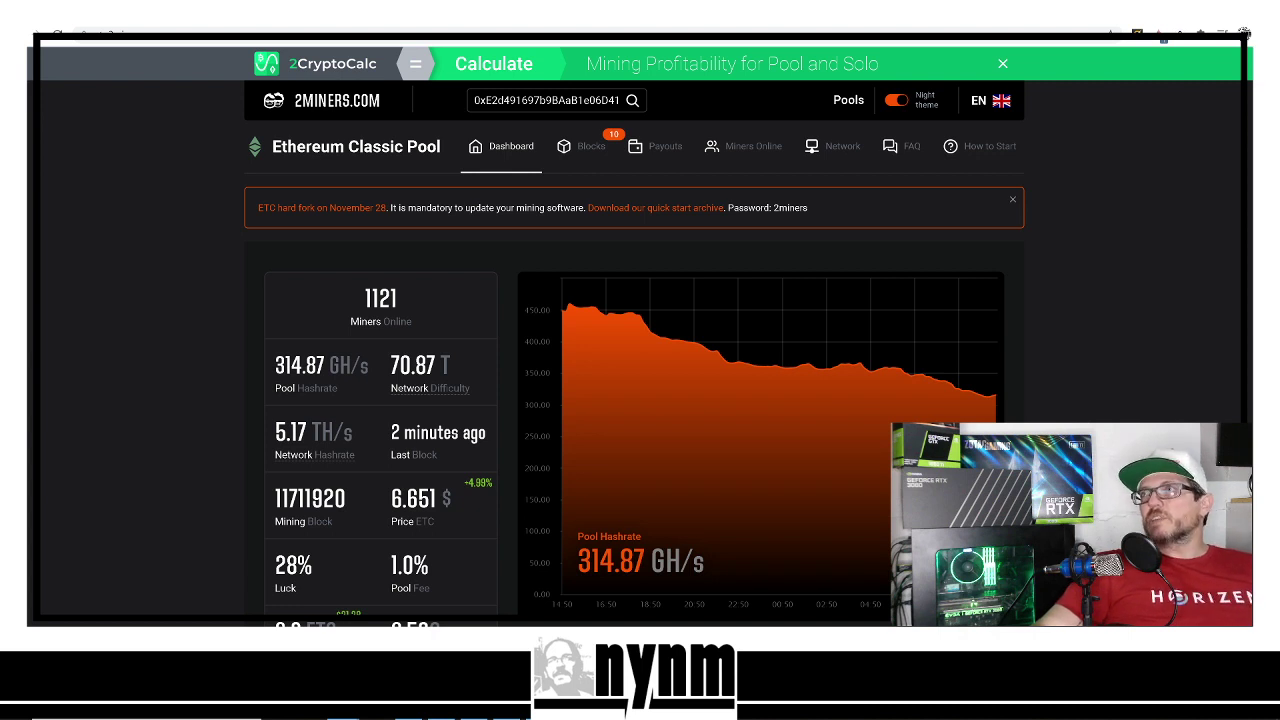
Return to the Hive OS Workers list showing the 1050Tis rig at 140.0 W
key("ctrl+Tab")
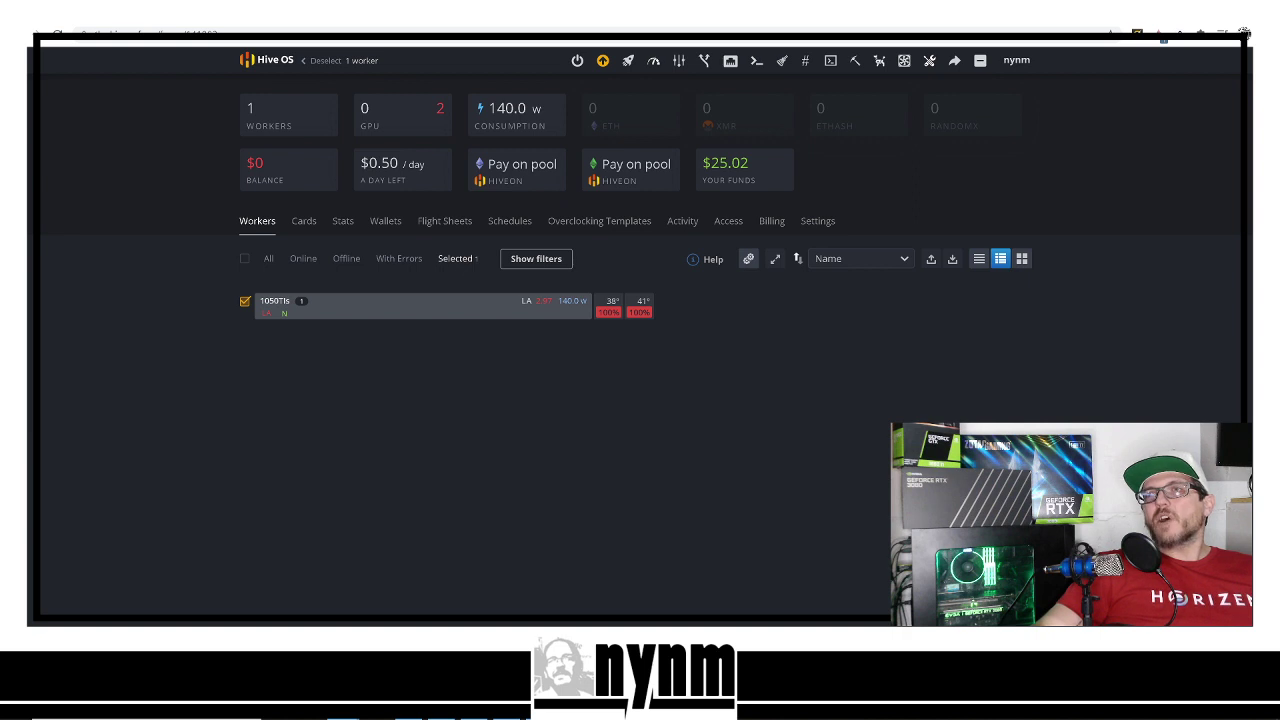
Open the 1050TIs worker, request a Hive Shell session, and reload its overview
left_click(274, 300)
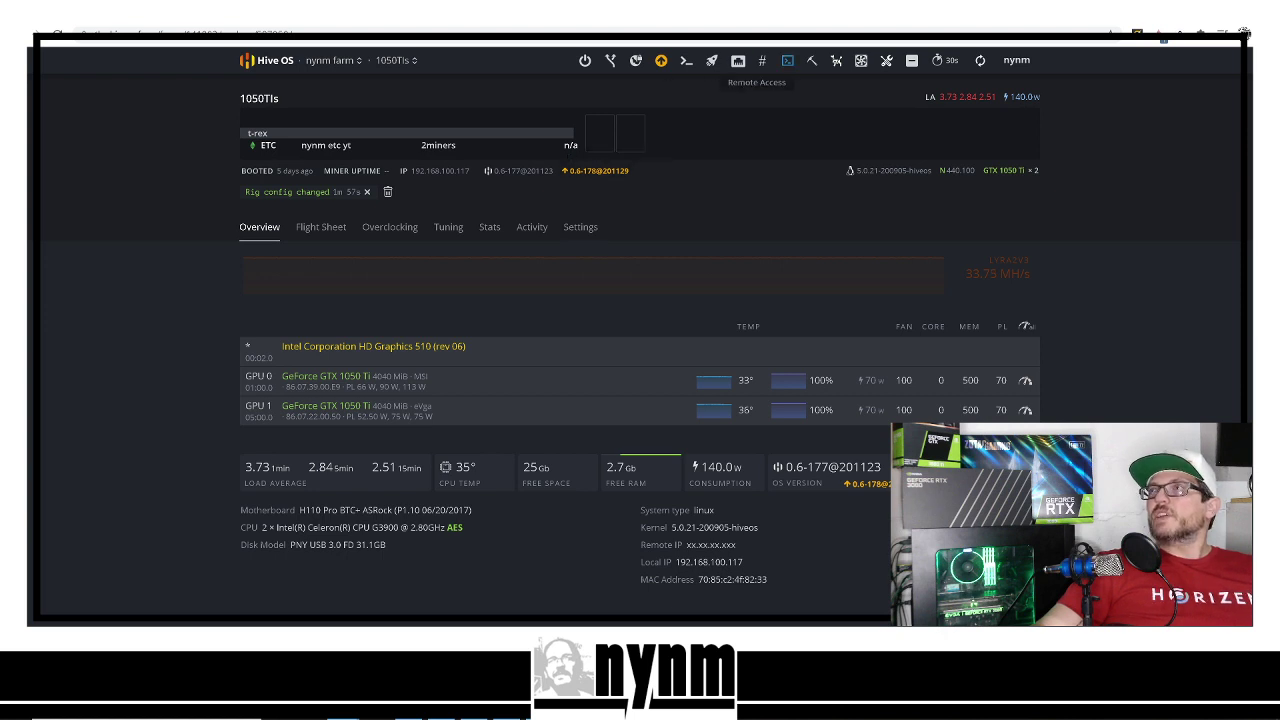
left_click(787, 60)
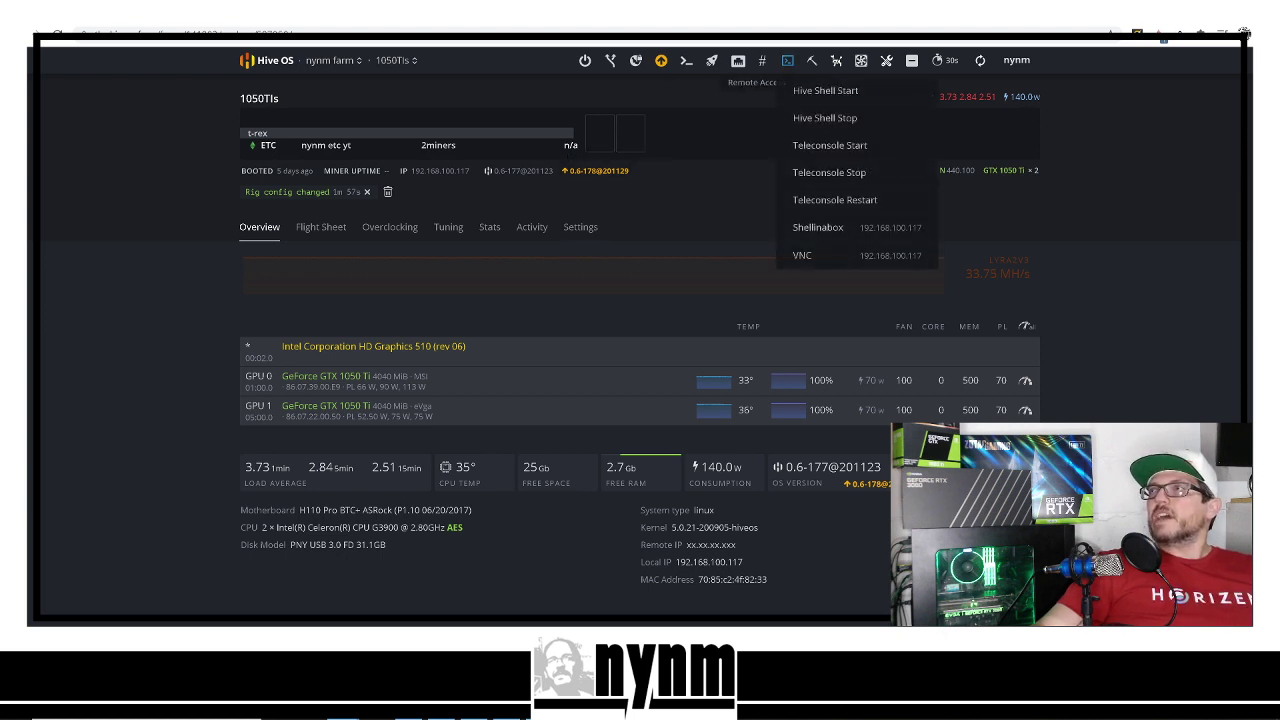
left_click(825, 90)
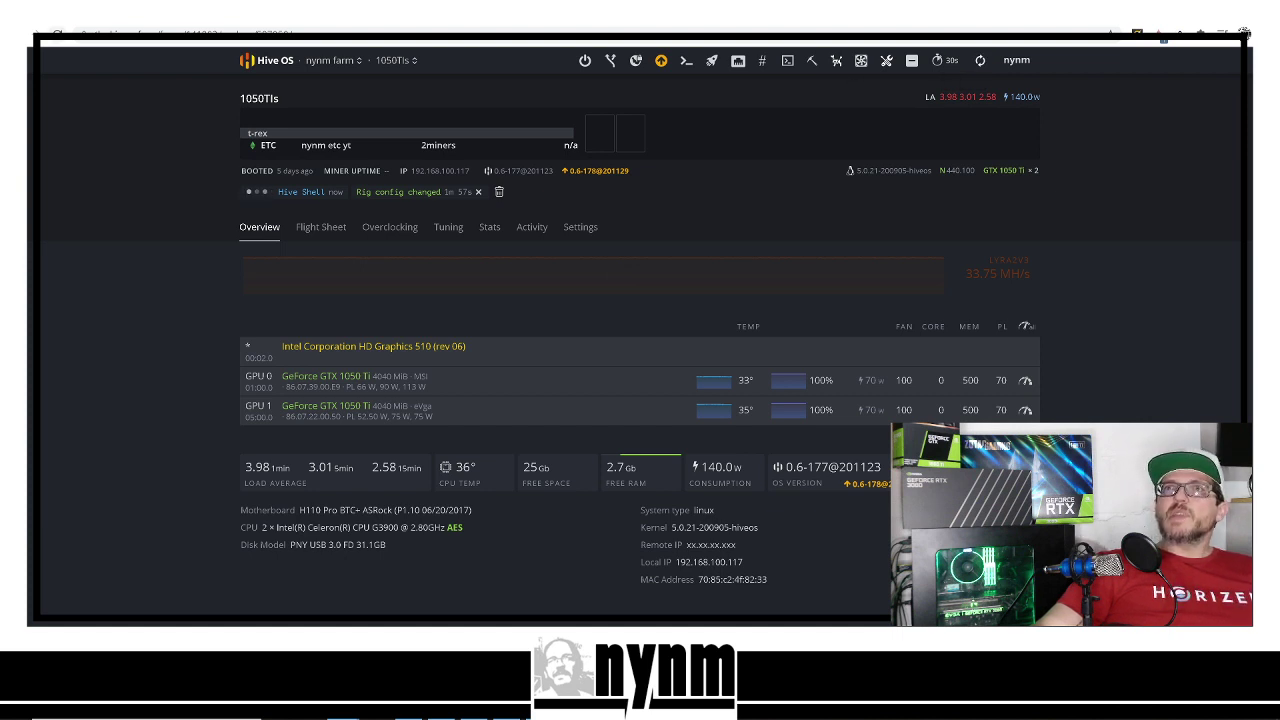
left_click(57, 33)
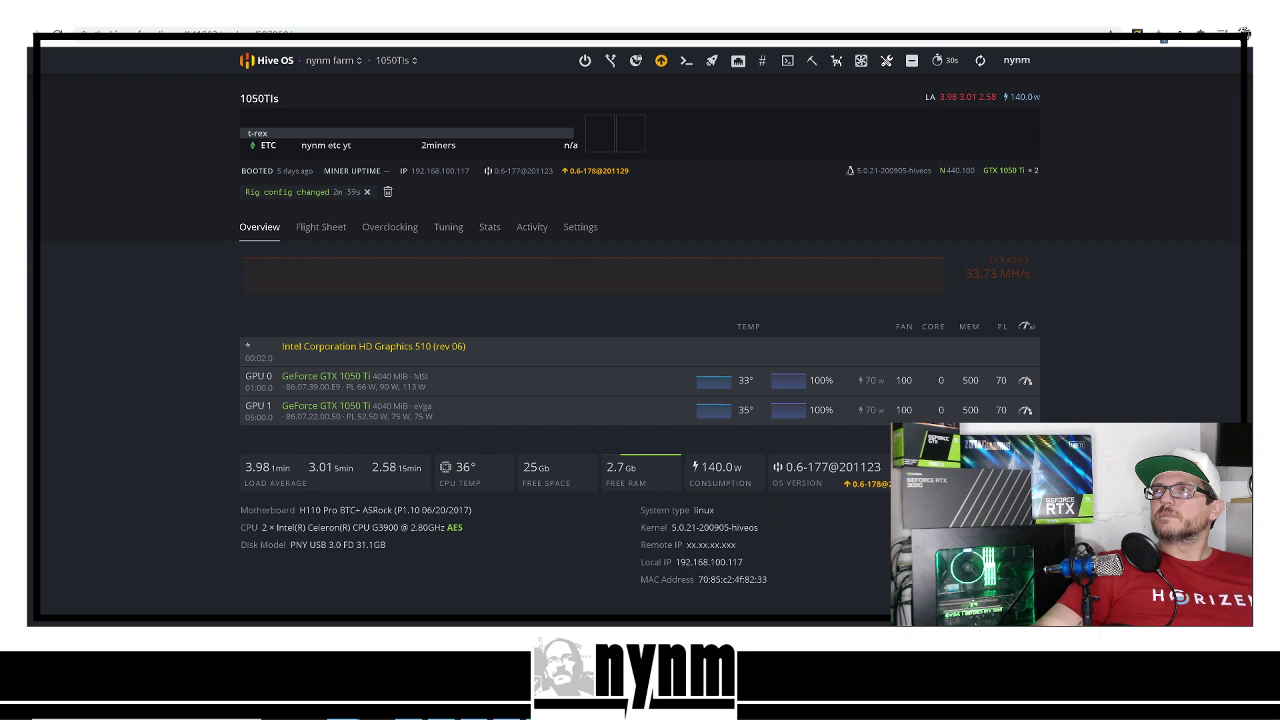
Start Hive Shell again, refresh the rig data, and run 'miner' to show T-Rex output
left_click(787, 60)
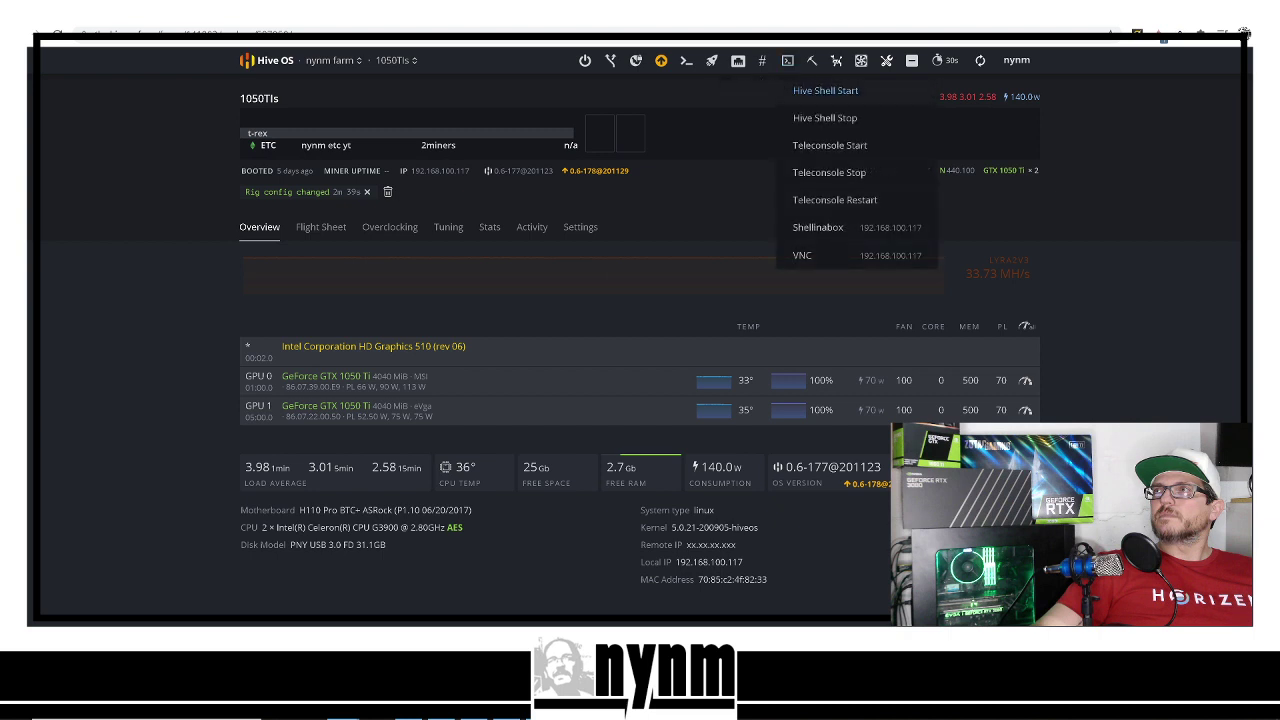
left_click(829, 89)
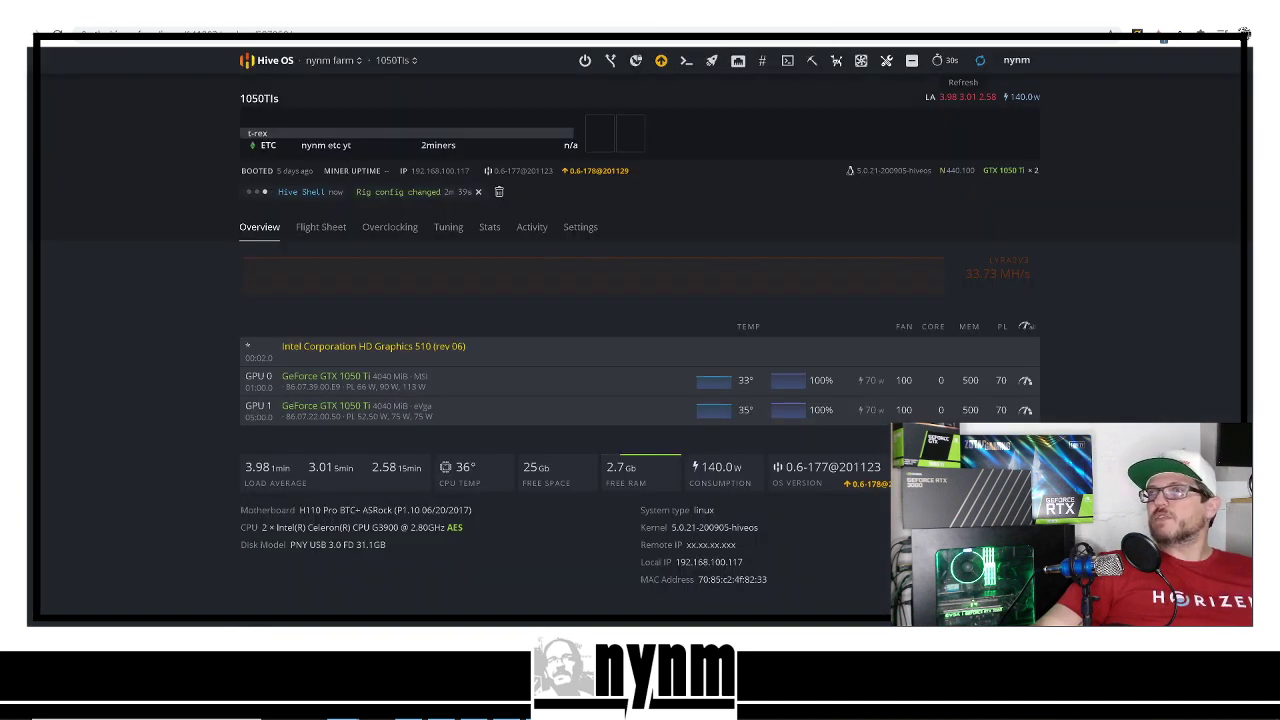
left_click(980, 60)
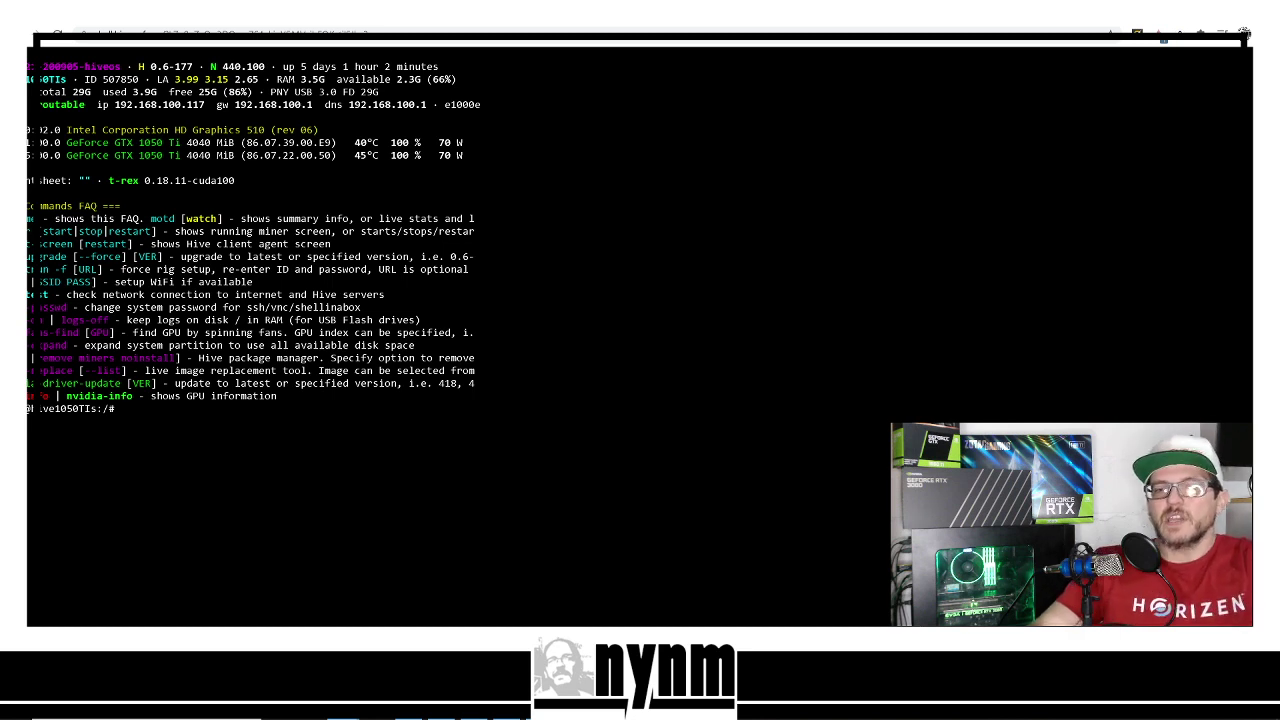
type("mi")
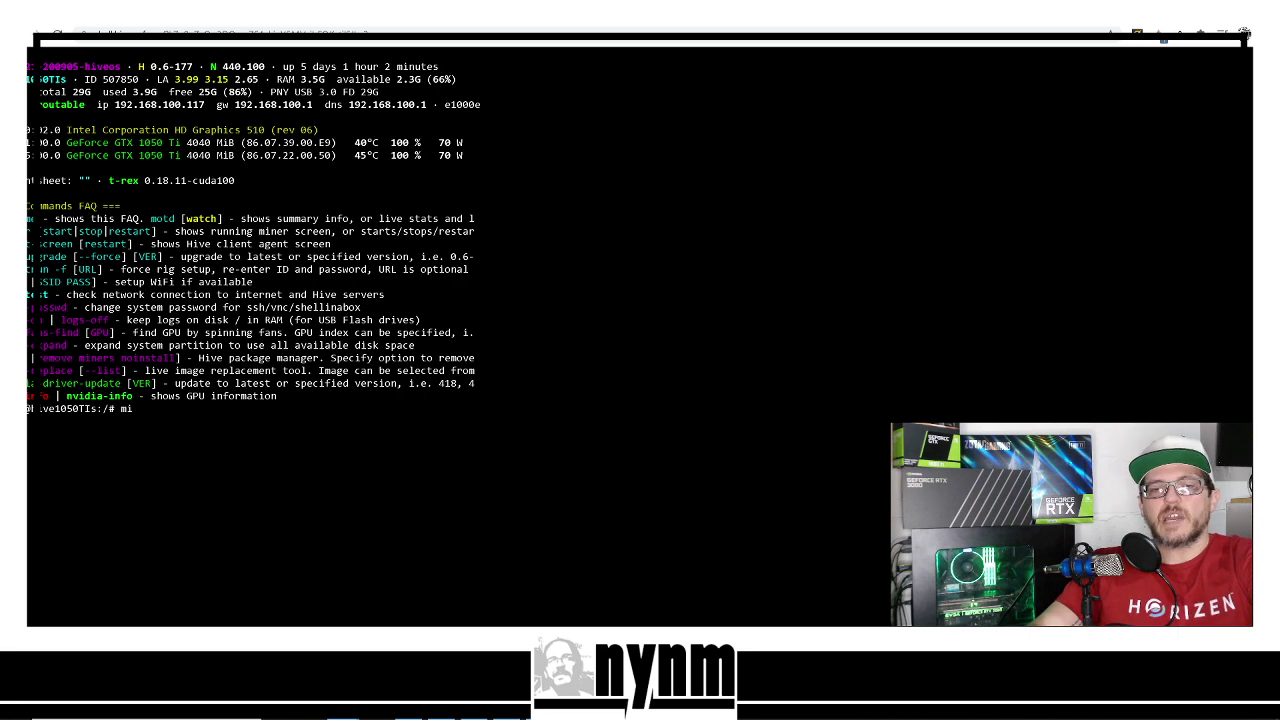
type("ner")
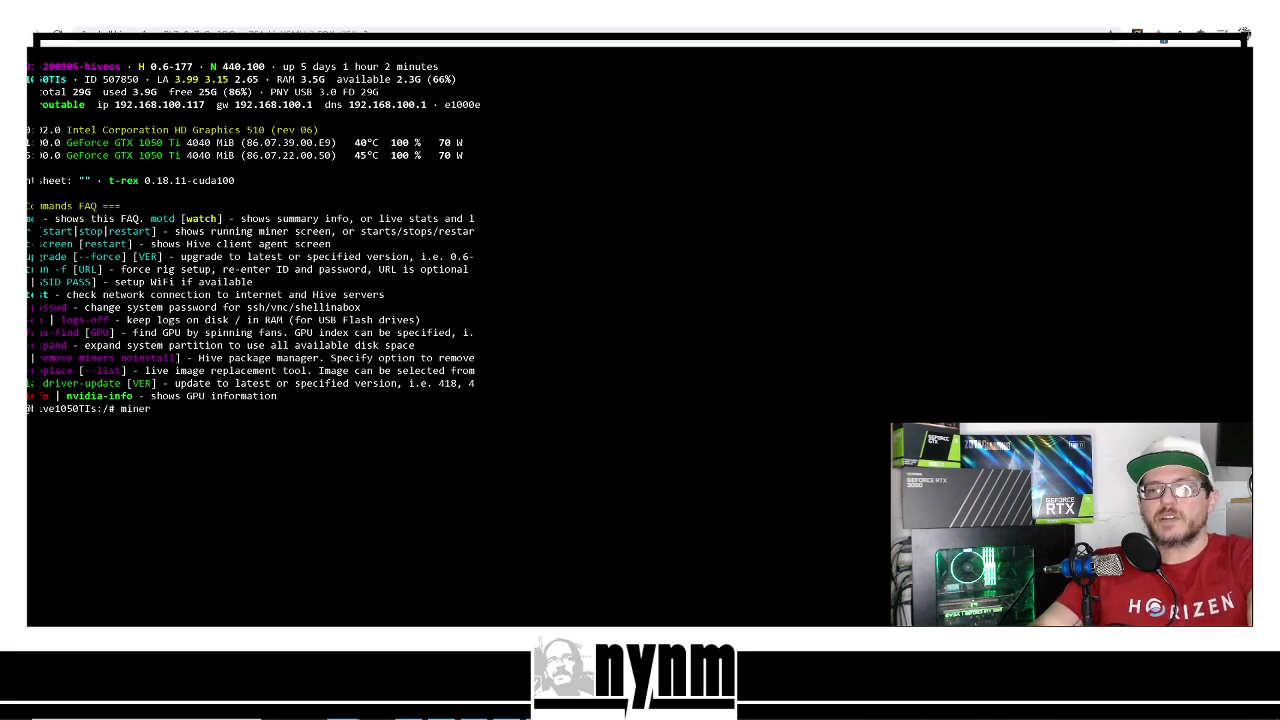
key("Return")
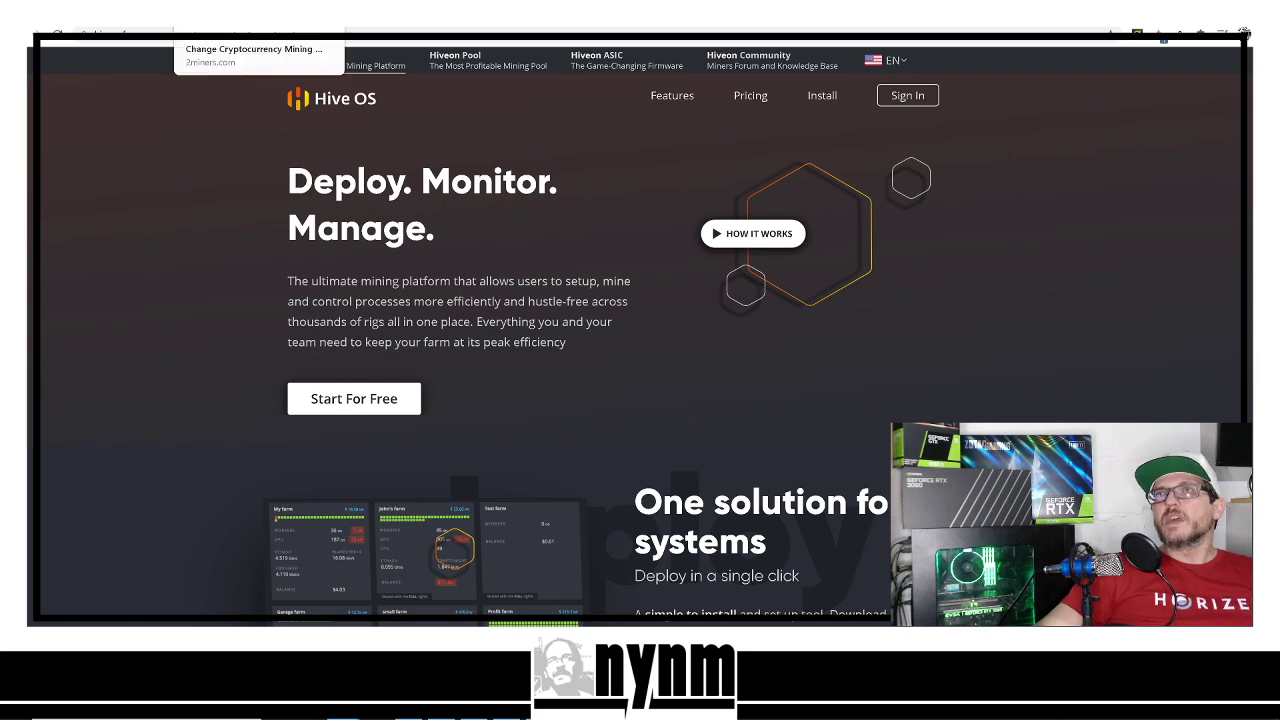
Switch to the 2miners Ethereum Classic article
left_click(190, 34)
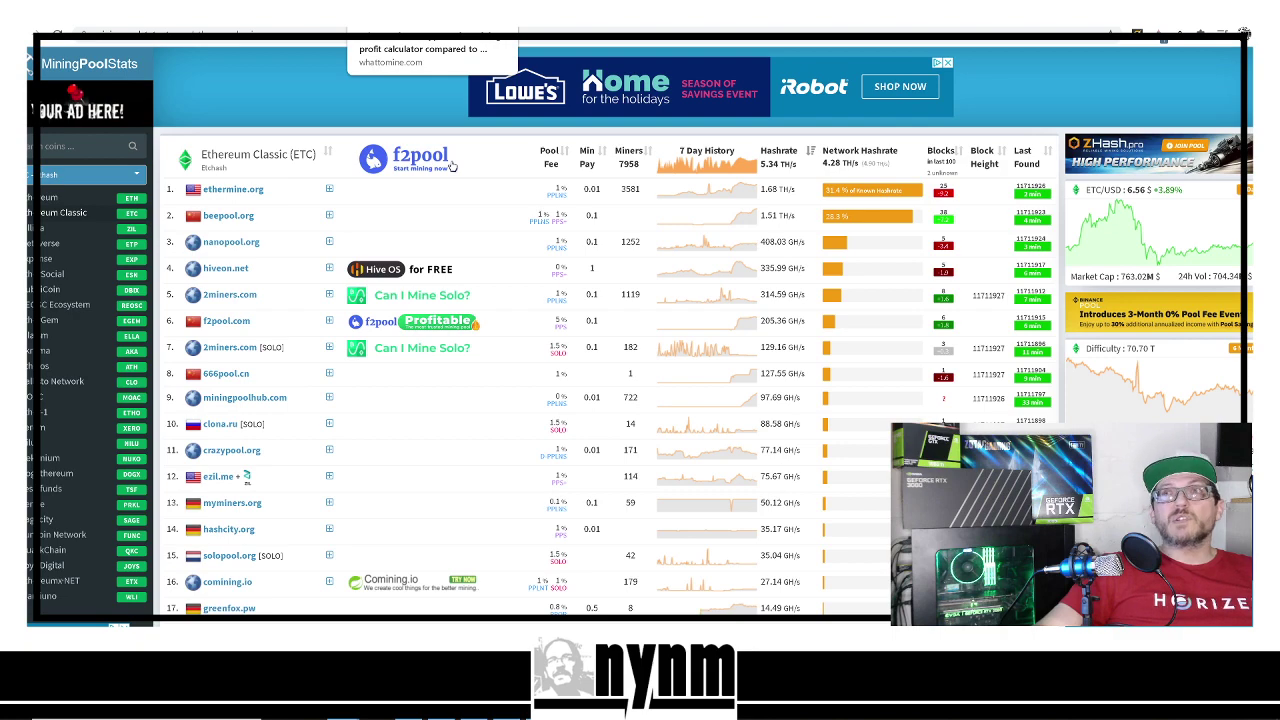
Scroll through the WhatToMine GPU profitability table to review Ethereum Classic
key("ctrl+Tab")
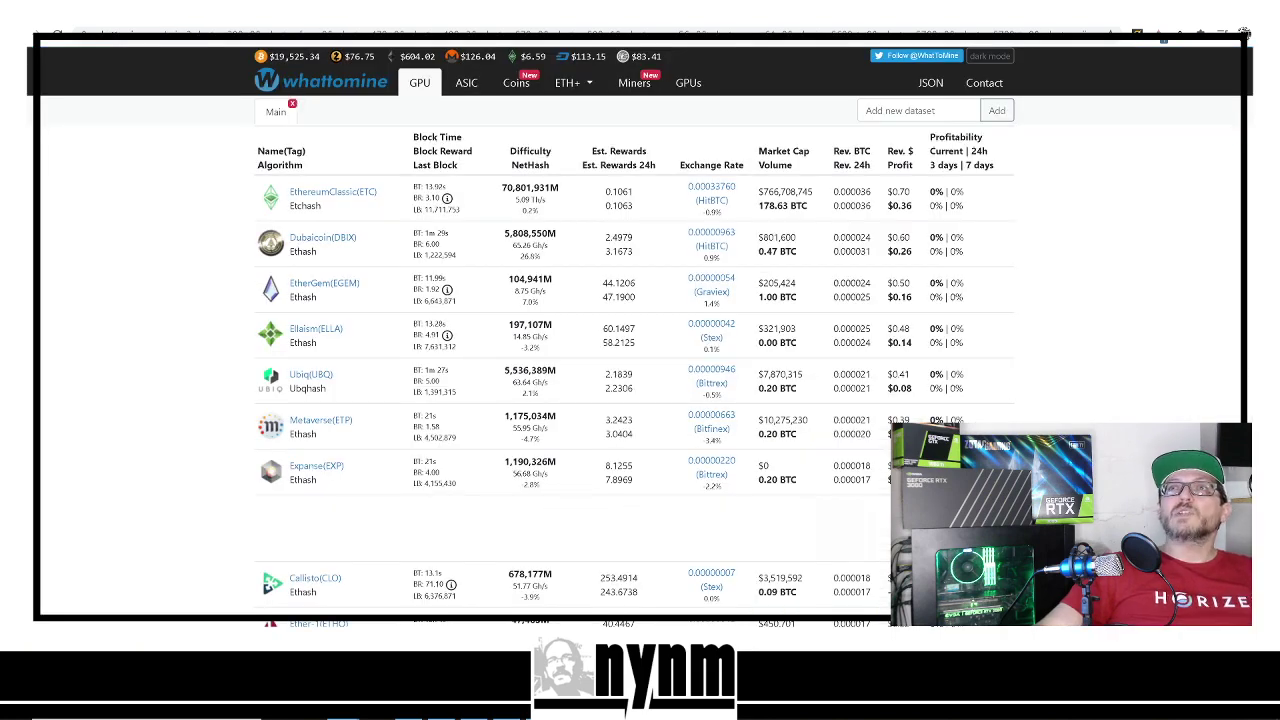
scroll(634, 360, "up", 6)
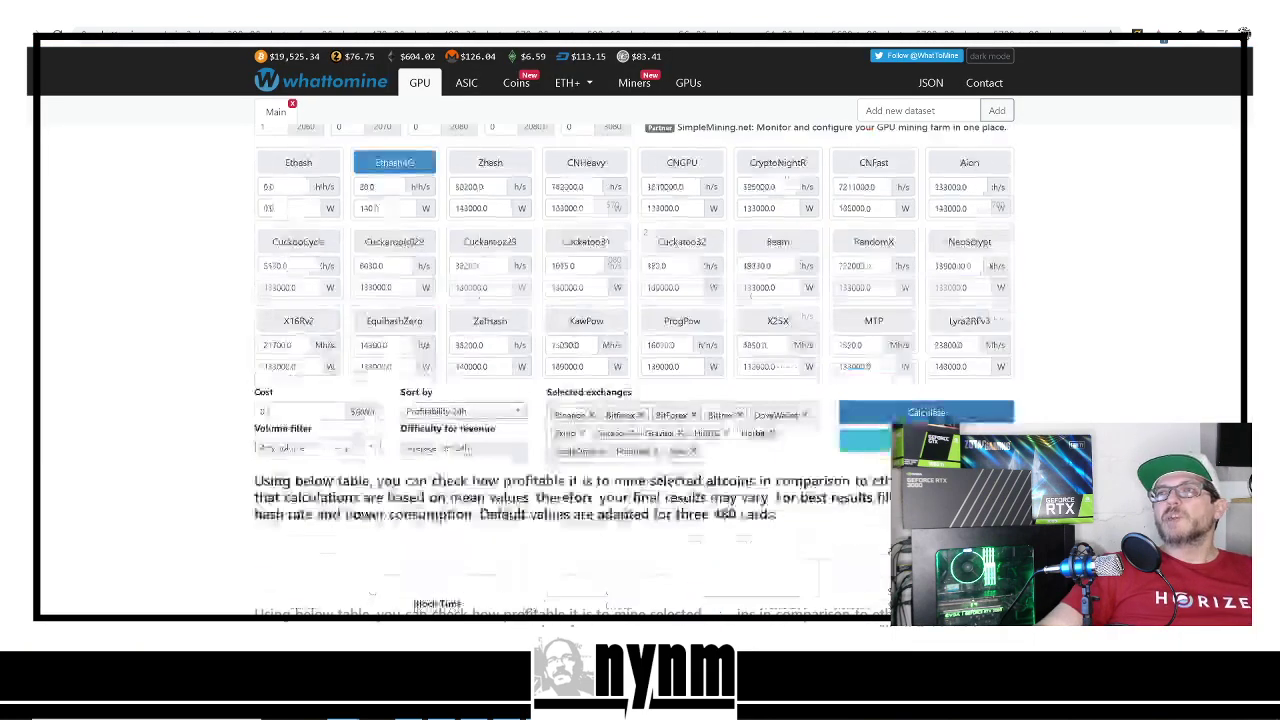
scroll(634, 360, "down", 3)
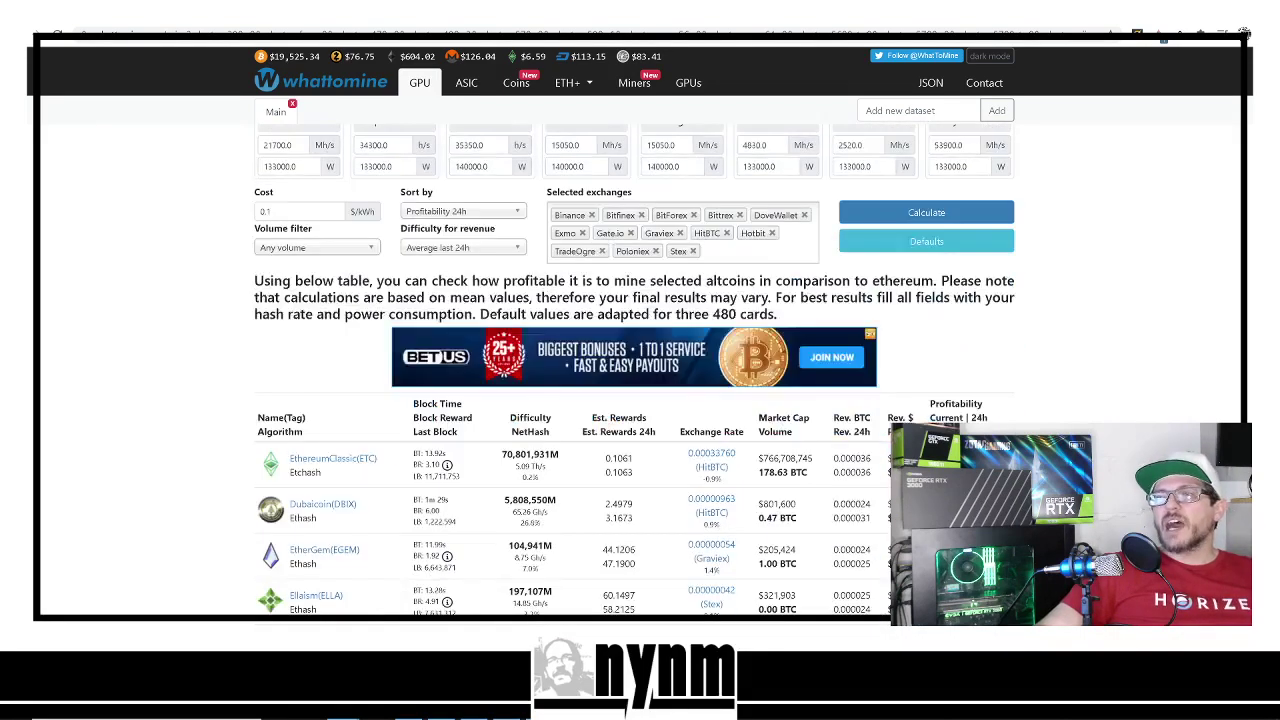
scroll(634, 400, "down", 2)
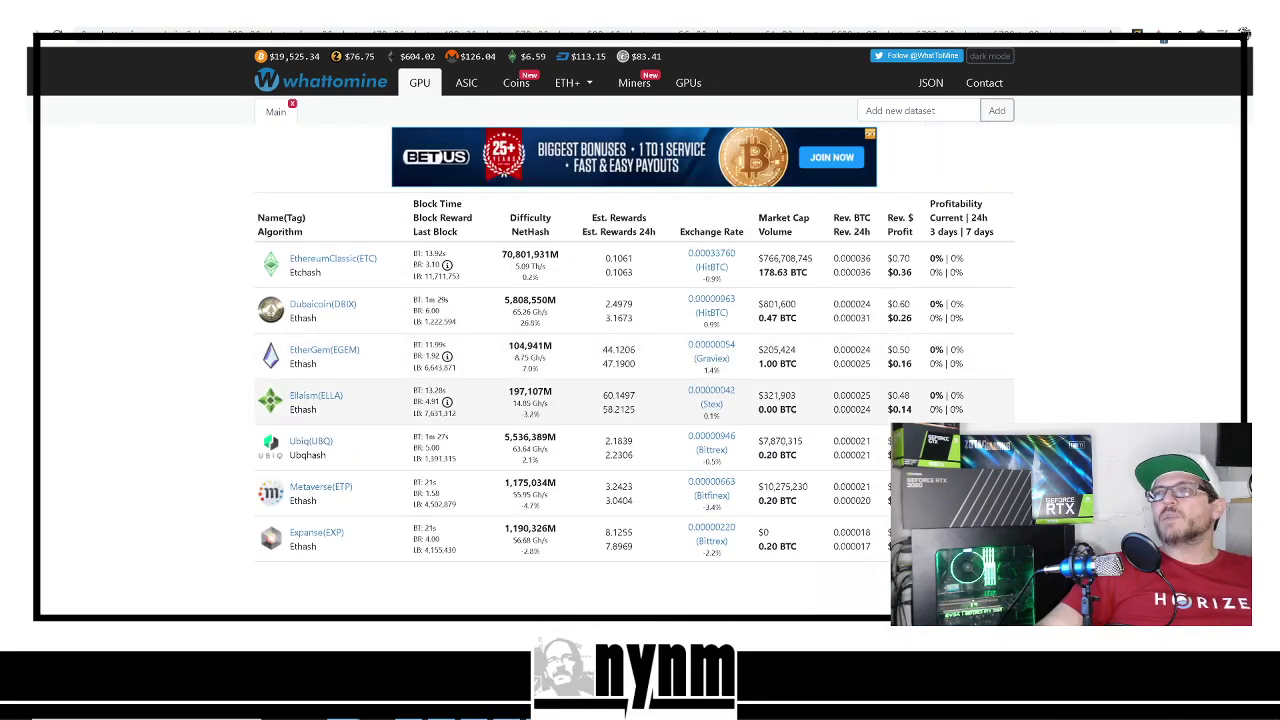
scroll(320, 415, "down", 1)
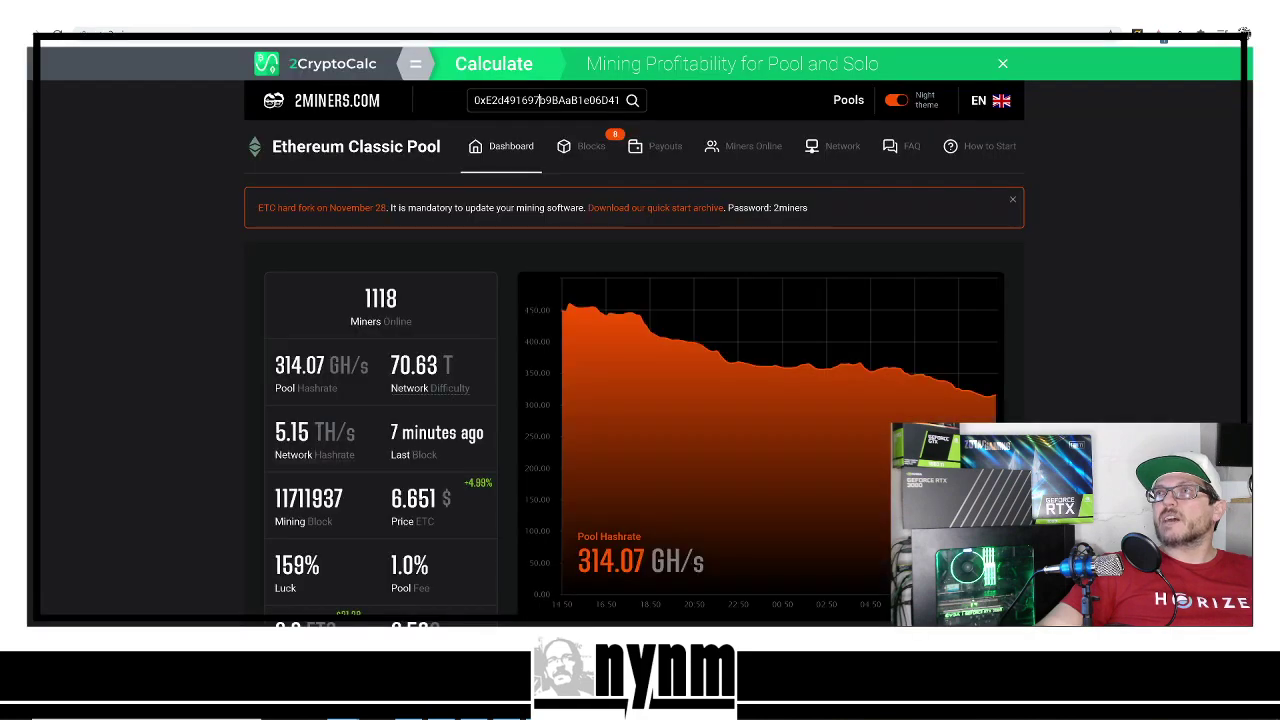
scroll(635, 400, "down", 3)
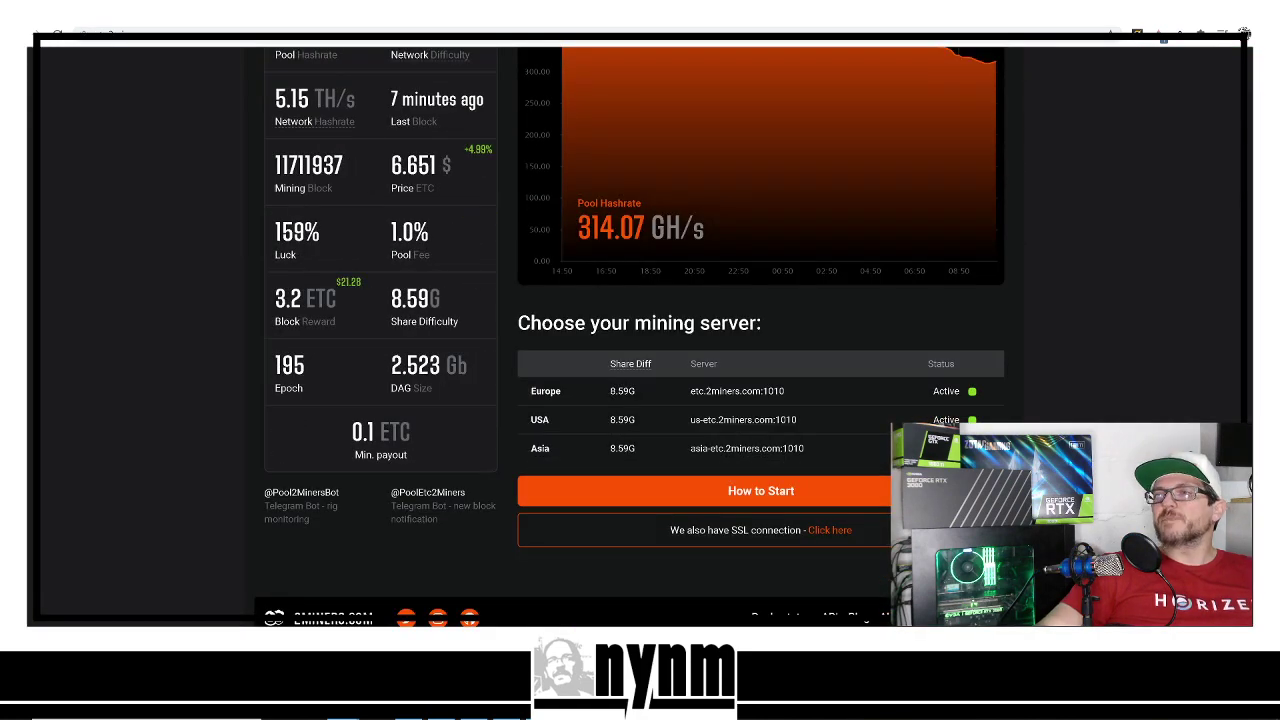
scroll(635, 400, "up", 3)
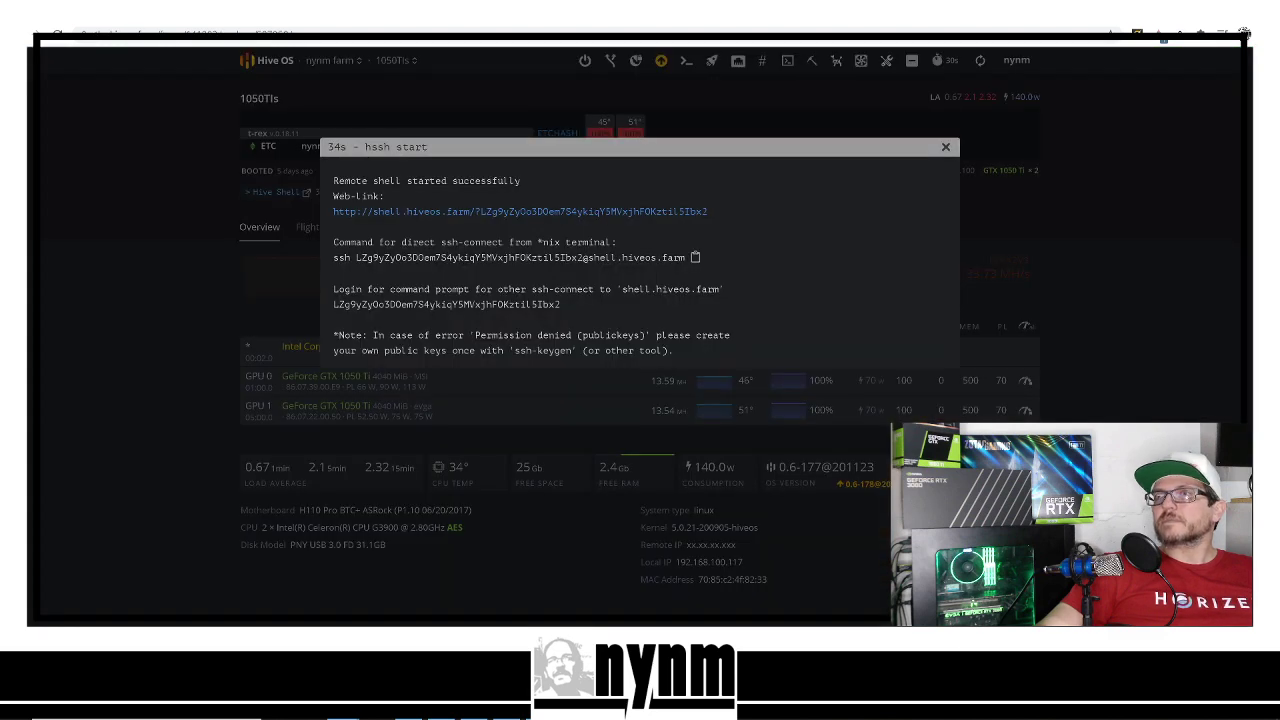
Filter the farm's Workers list to the selected 1050Tis worker and open its detail page
key("Escape")
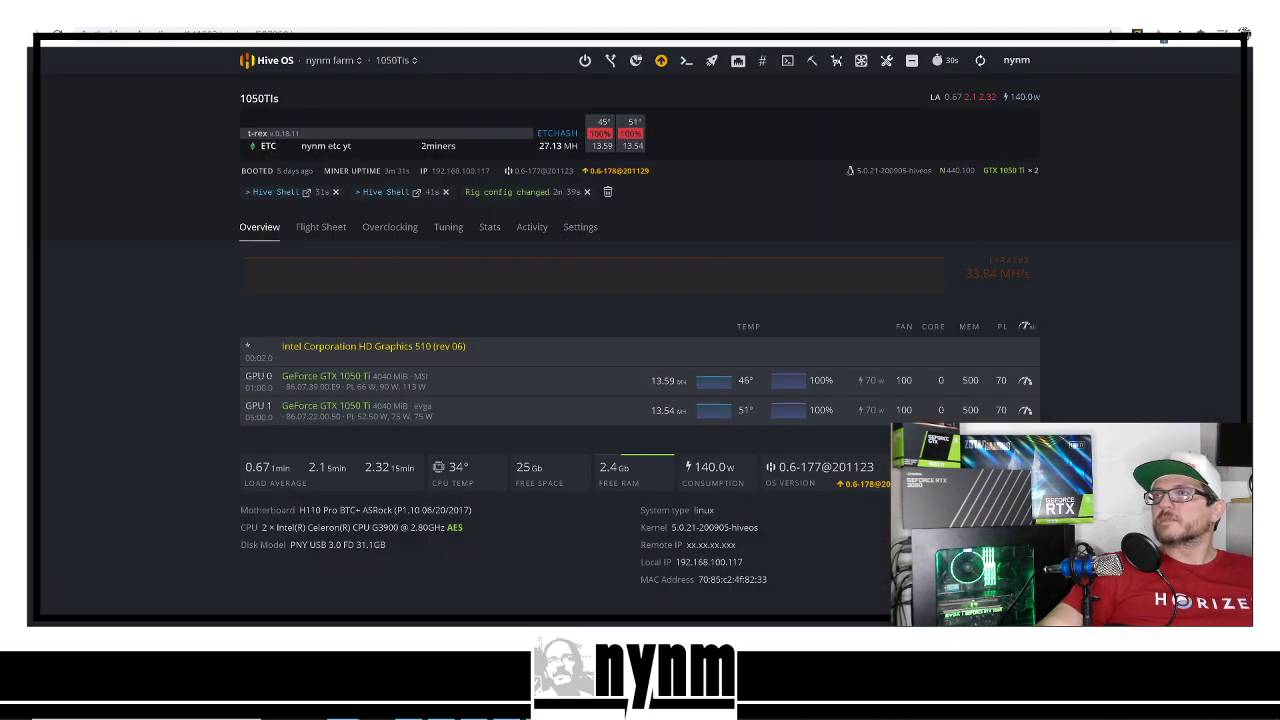
key("alt+Left")
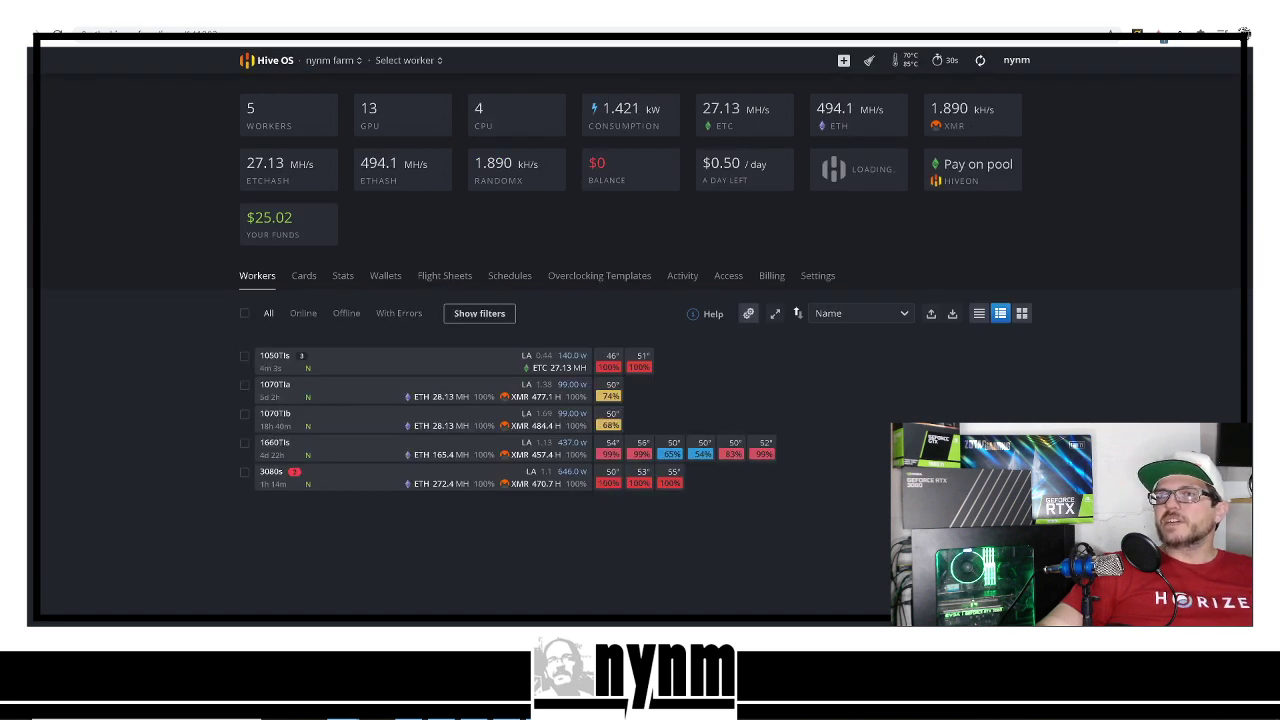
left_click(244, 355)
left_click(455, 258)
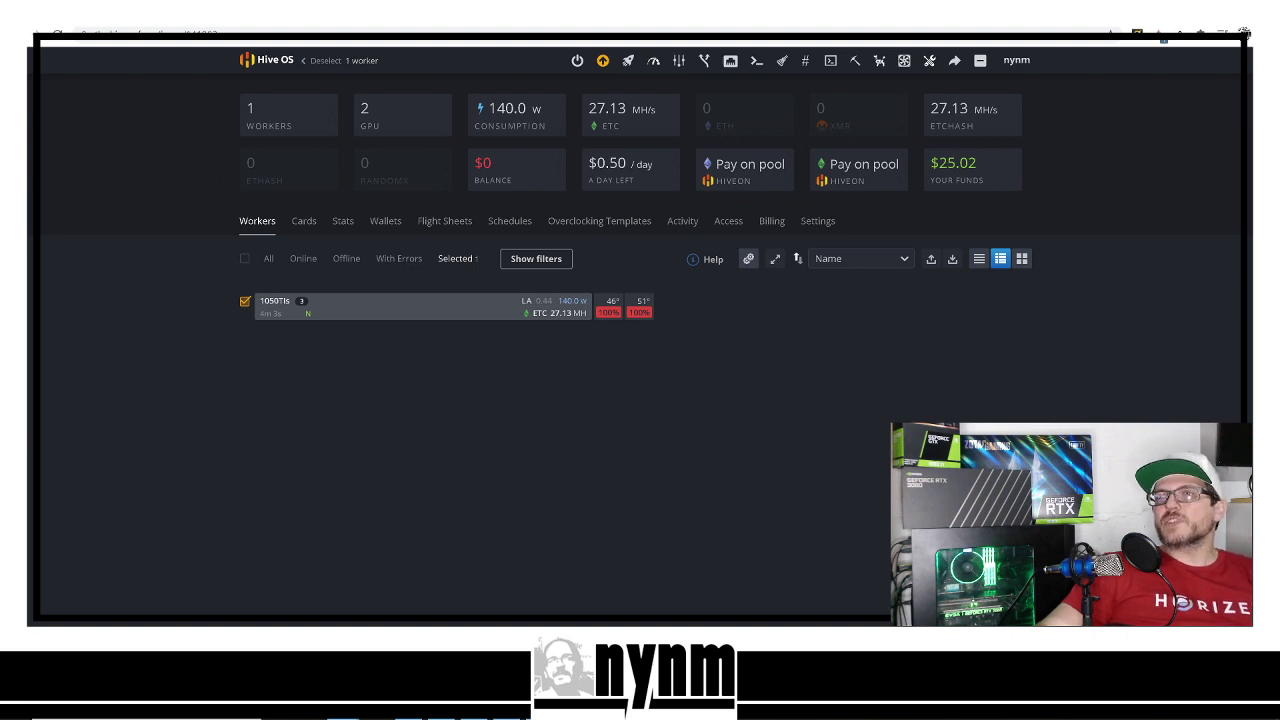
mouse_move(270, 313)
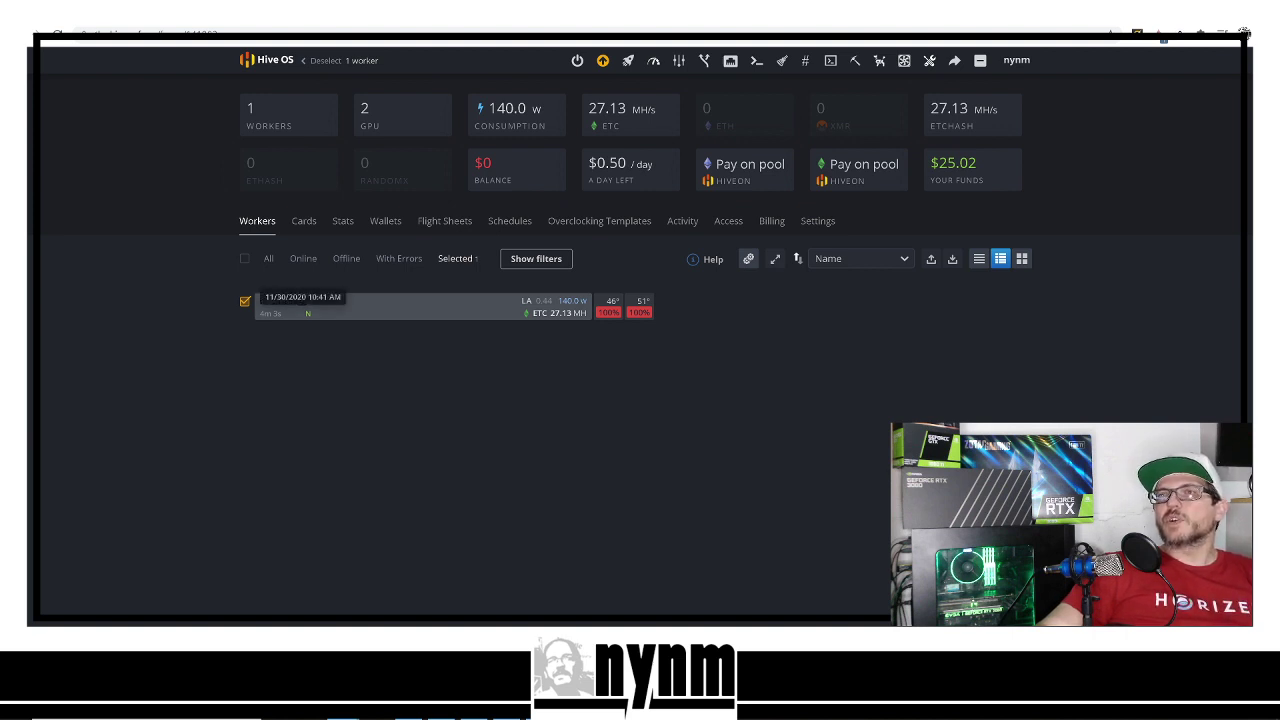
left_click(274, 301)
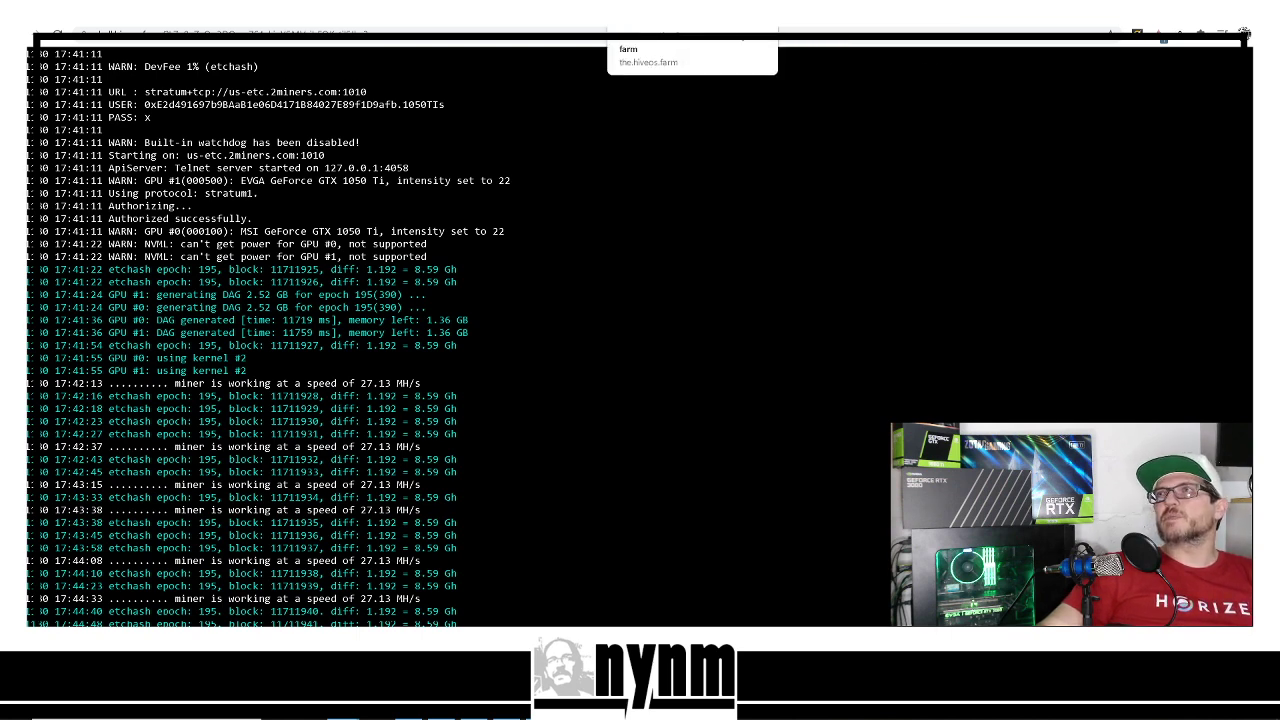
Look up the wallet's ETC stats on 2Miners, then revisit the miner log, Hive OS and YouTube
left_click(580, 34)
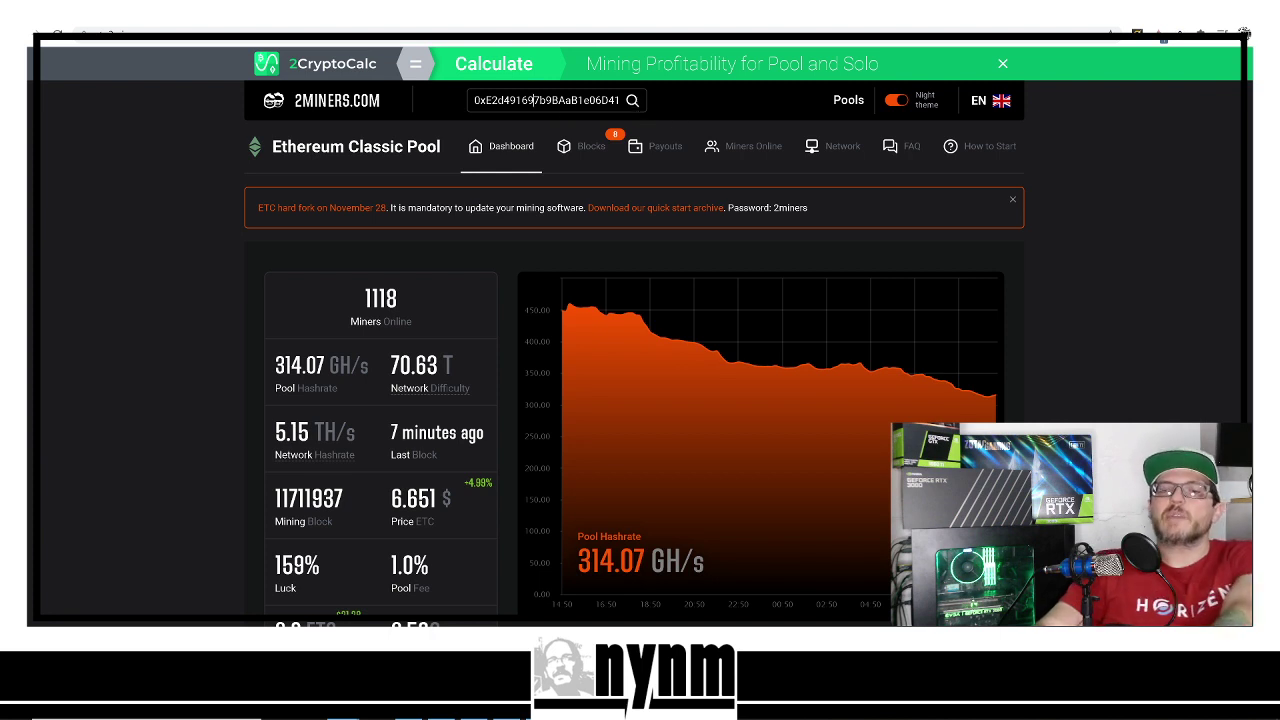
key("Return")
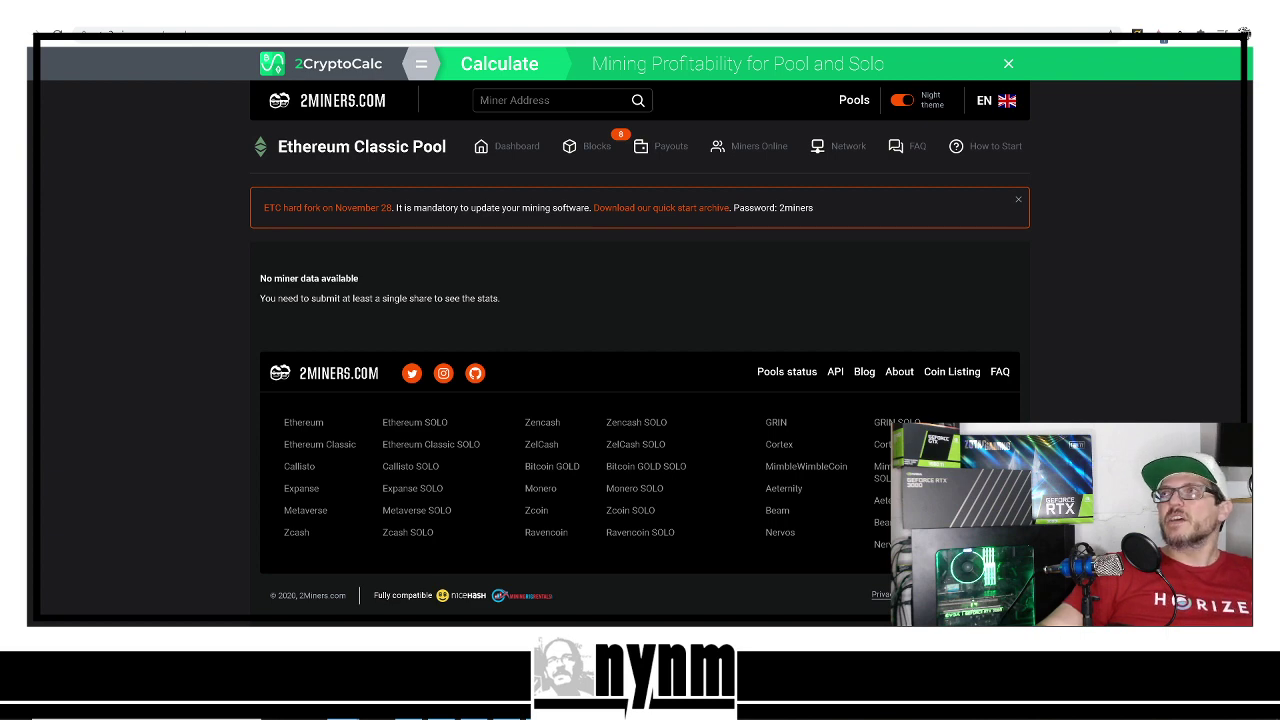
key("alt+Tab")
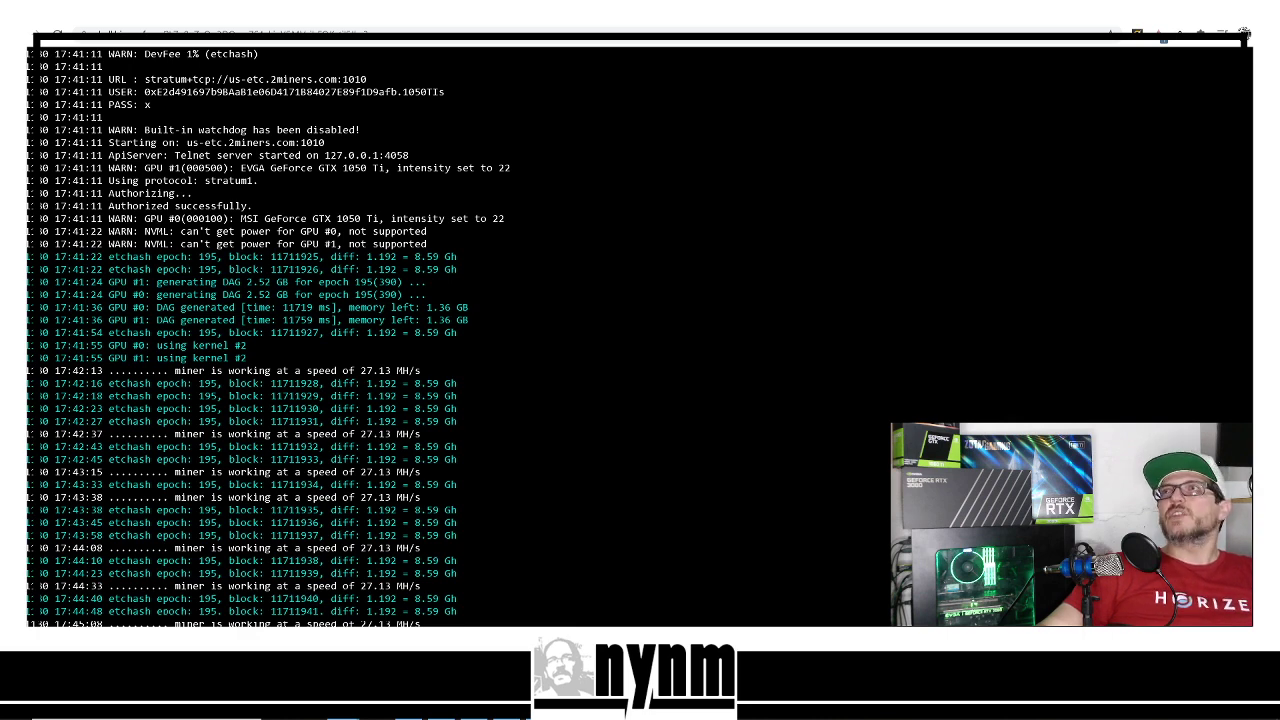
key("alt+Tab")
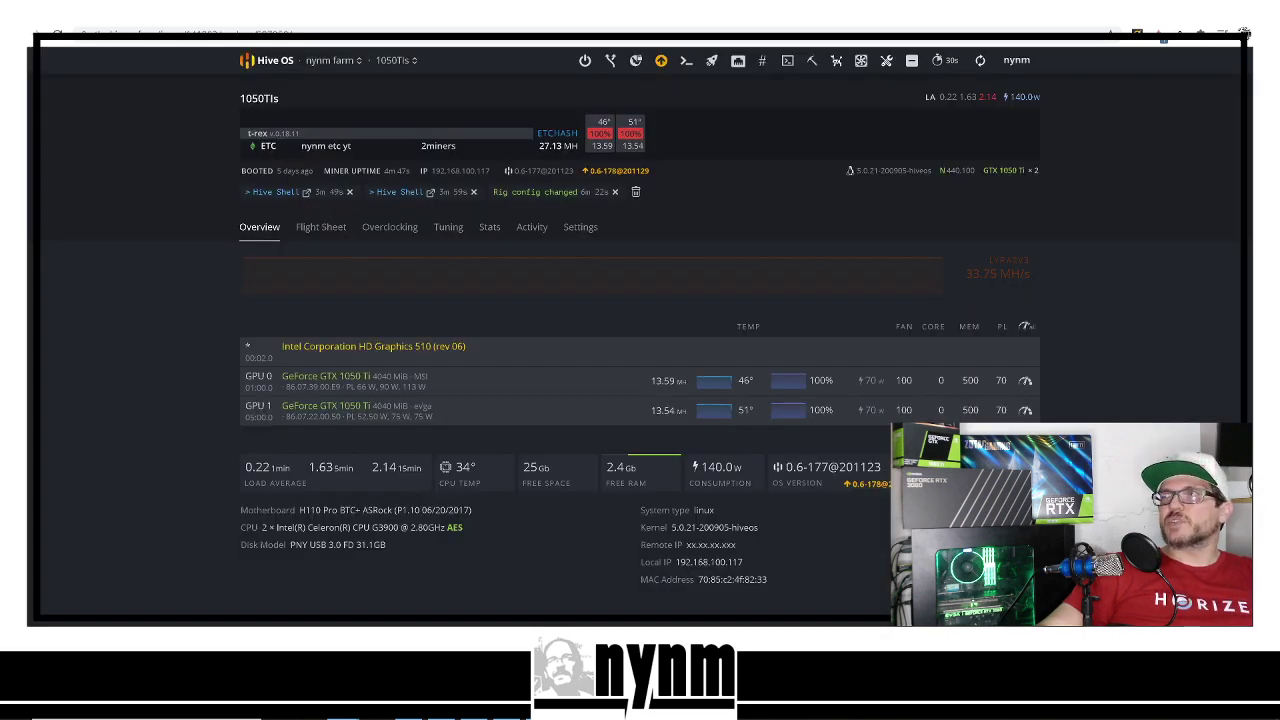
key("alt+Tab")
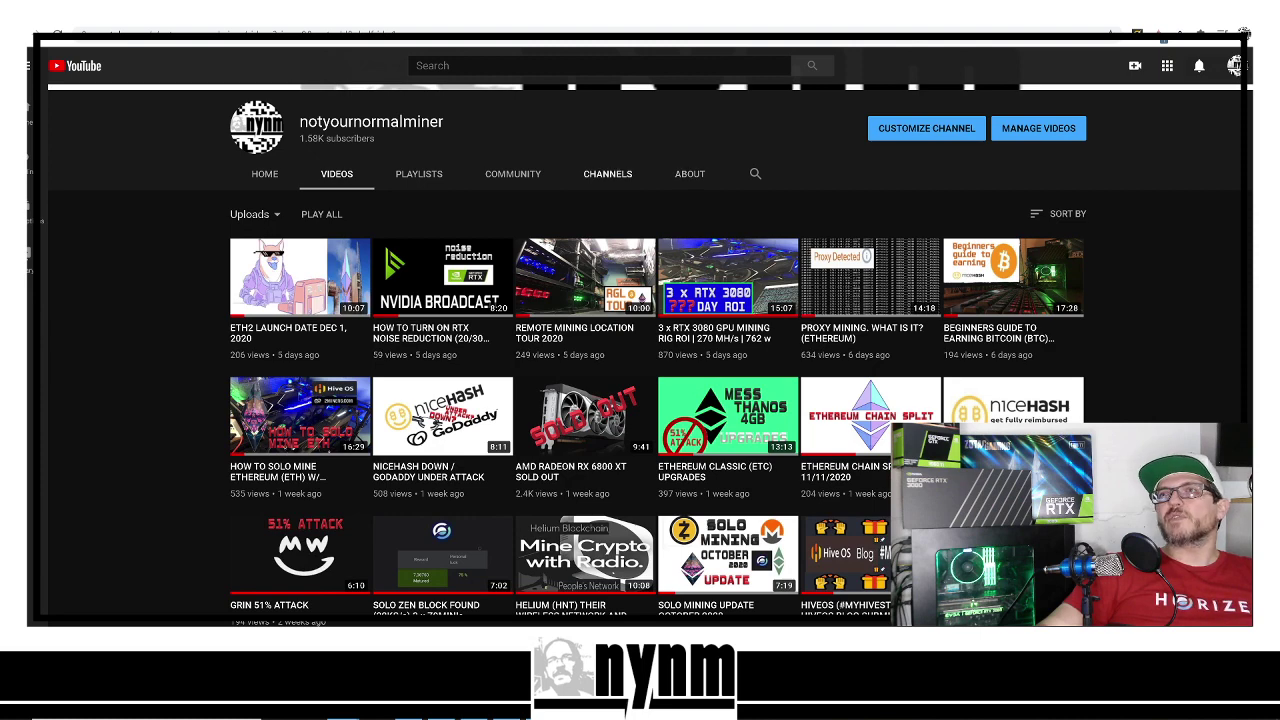
Browse the channel's uploaded videos down and back up to 'ETH2 LAUNCH DATE DEC 1, 2020'
scroll(590, 150, "down", 2)
scroll(590, 150, "down", 2)
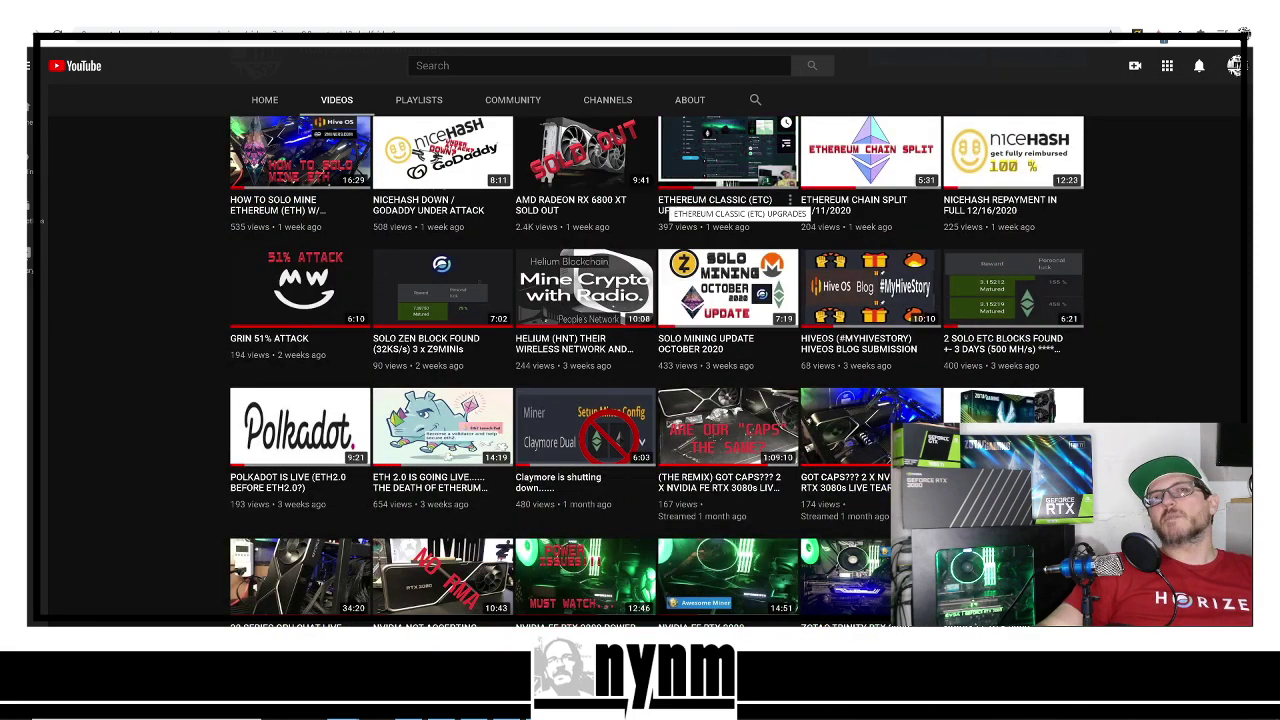
scroll(727, 230, "down", 5)
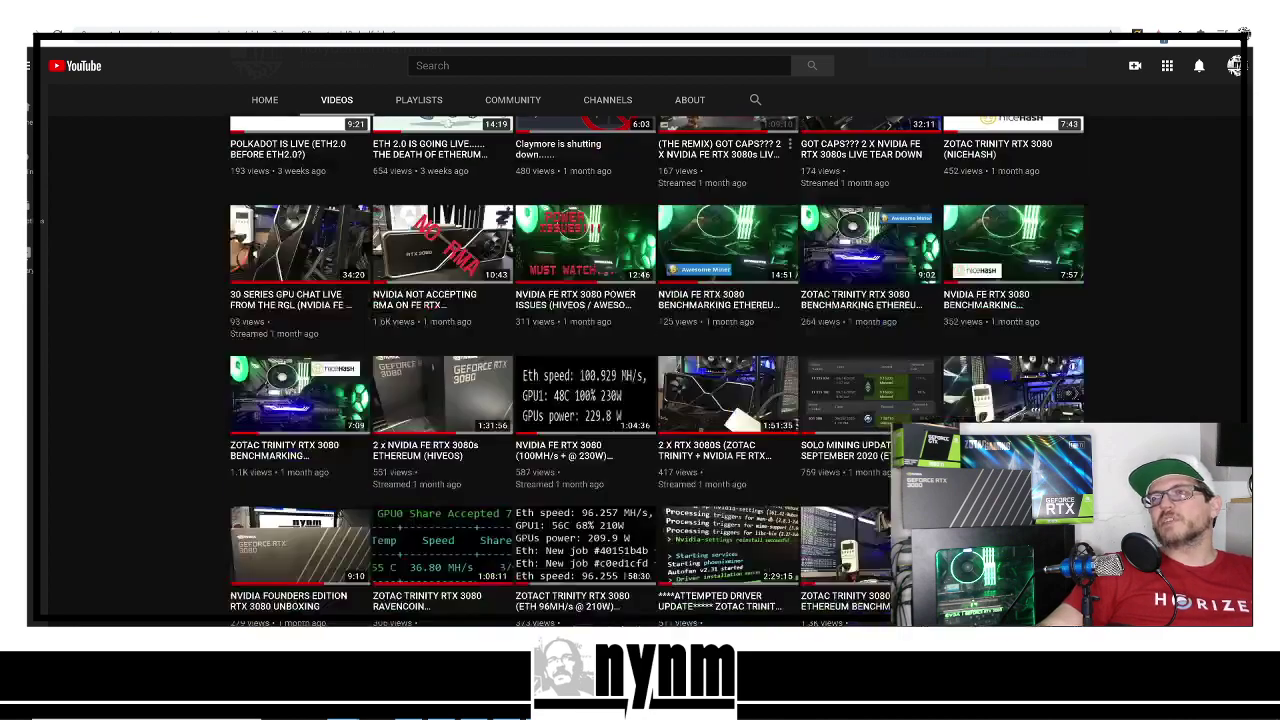
scroll(727, 230, "down", 2)
scroll(727, 230, "down", 2)
scroll(727, 230, "up", 4)
scroll(727, 250, "up", 6)
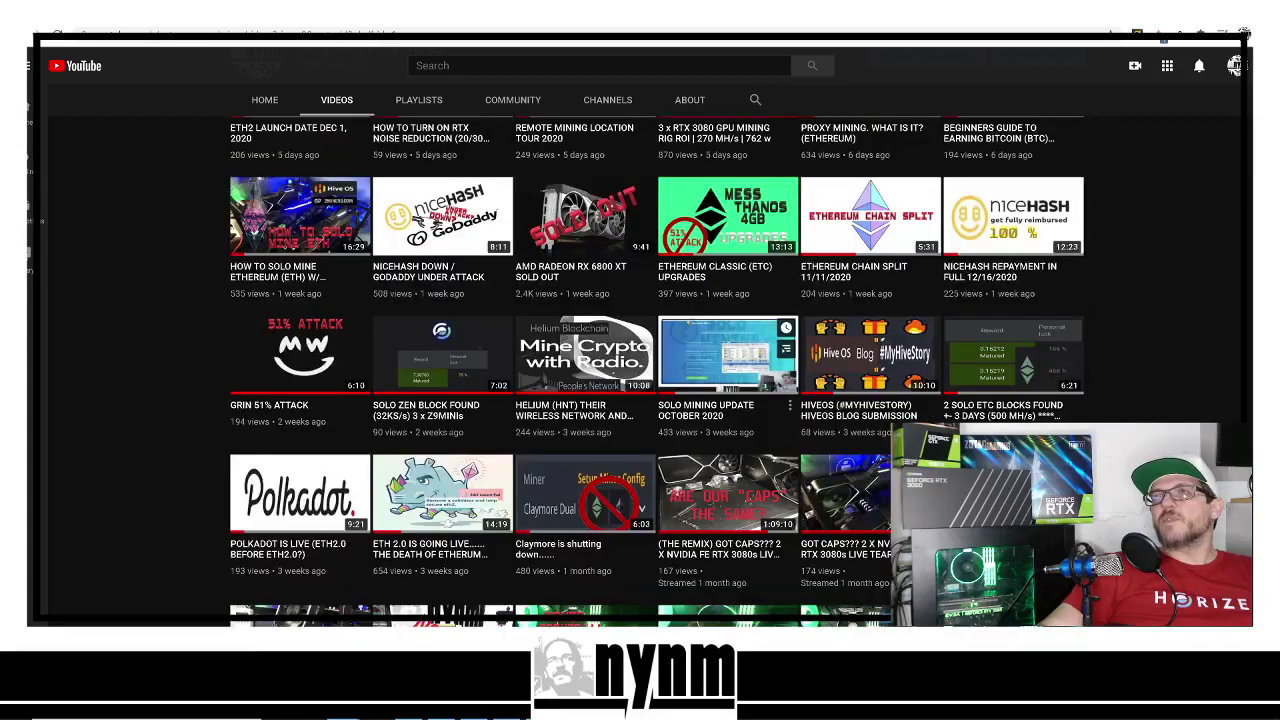
scroll(727, 250, "up", 1)
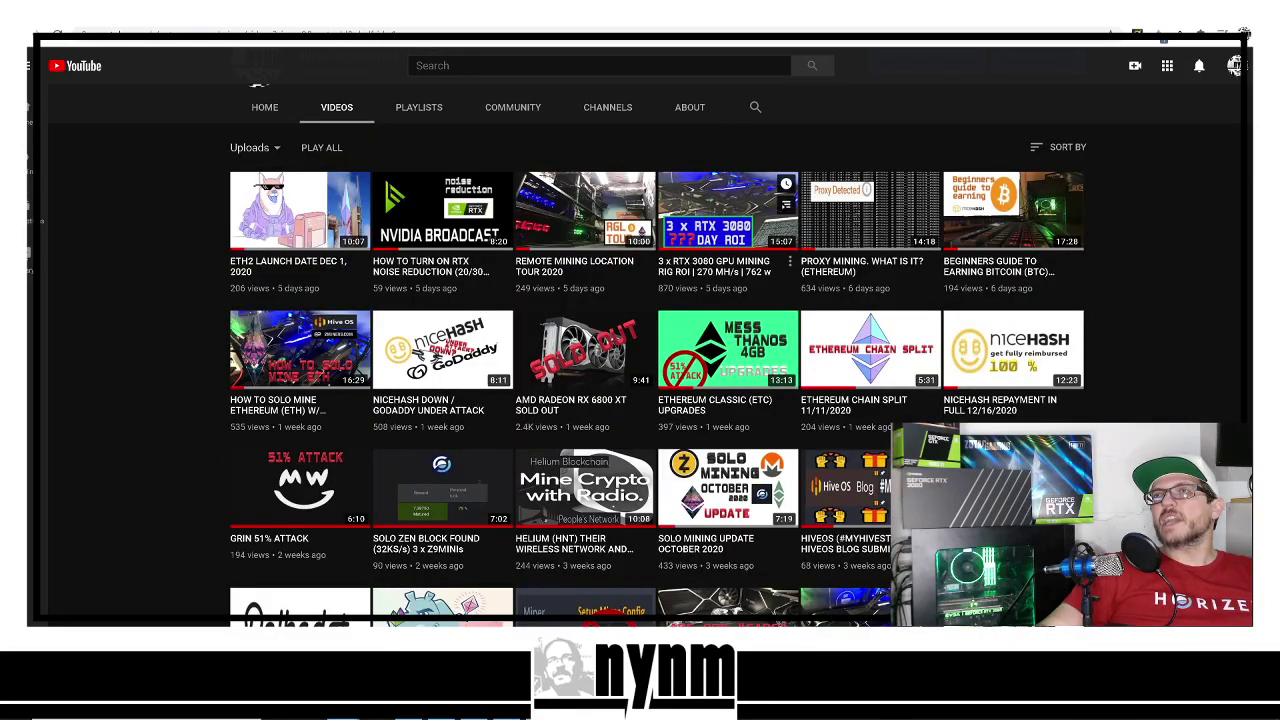
scroll(727, 240, "up", 1)
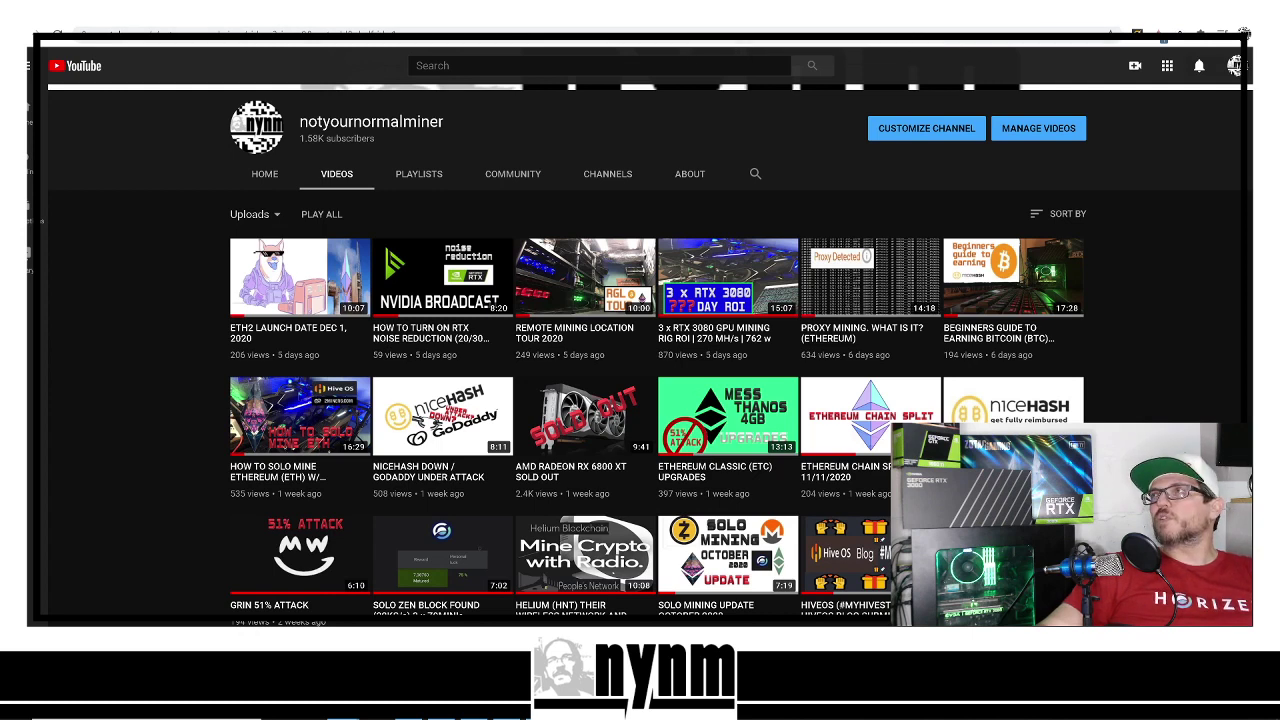
key("ctrl+Tab")
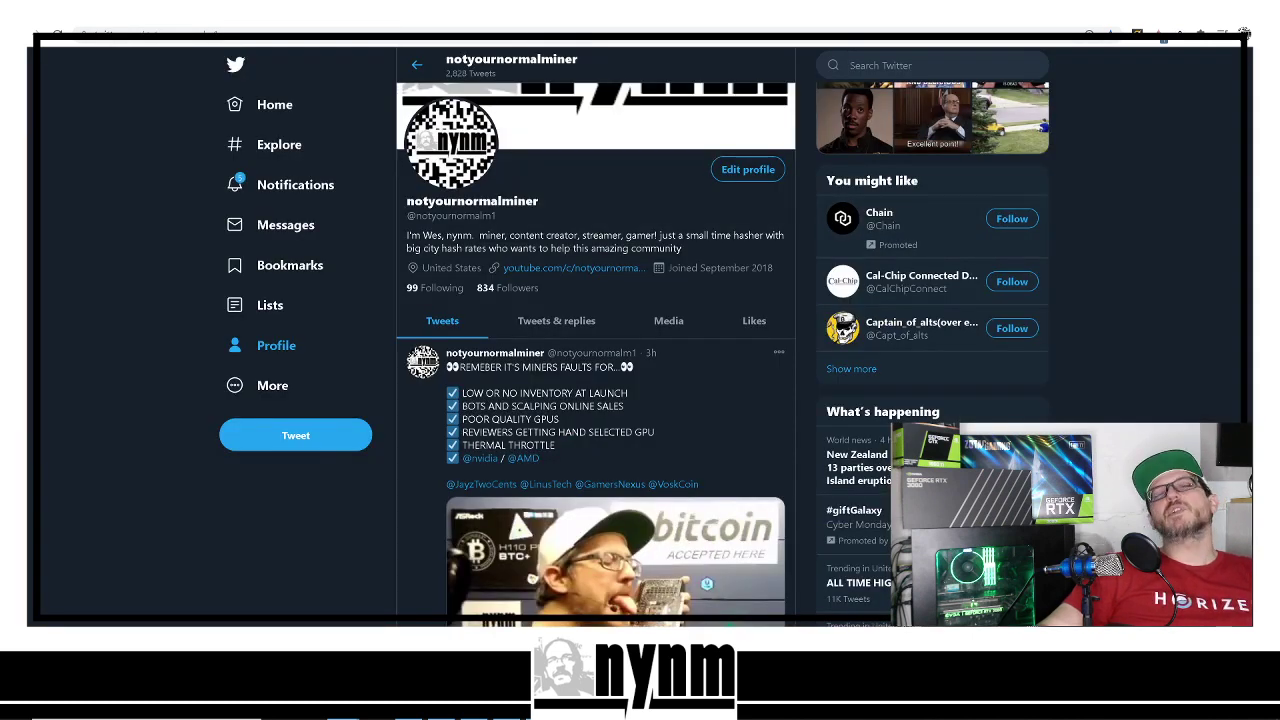
Skim the Twitter profile's recent tweets, then return to the miner log at 27.13 MH/s
scroll(596, 355, "down", 3)
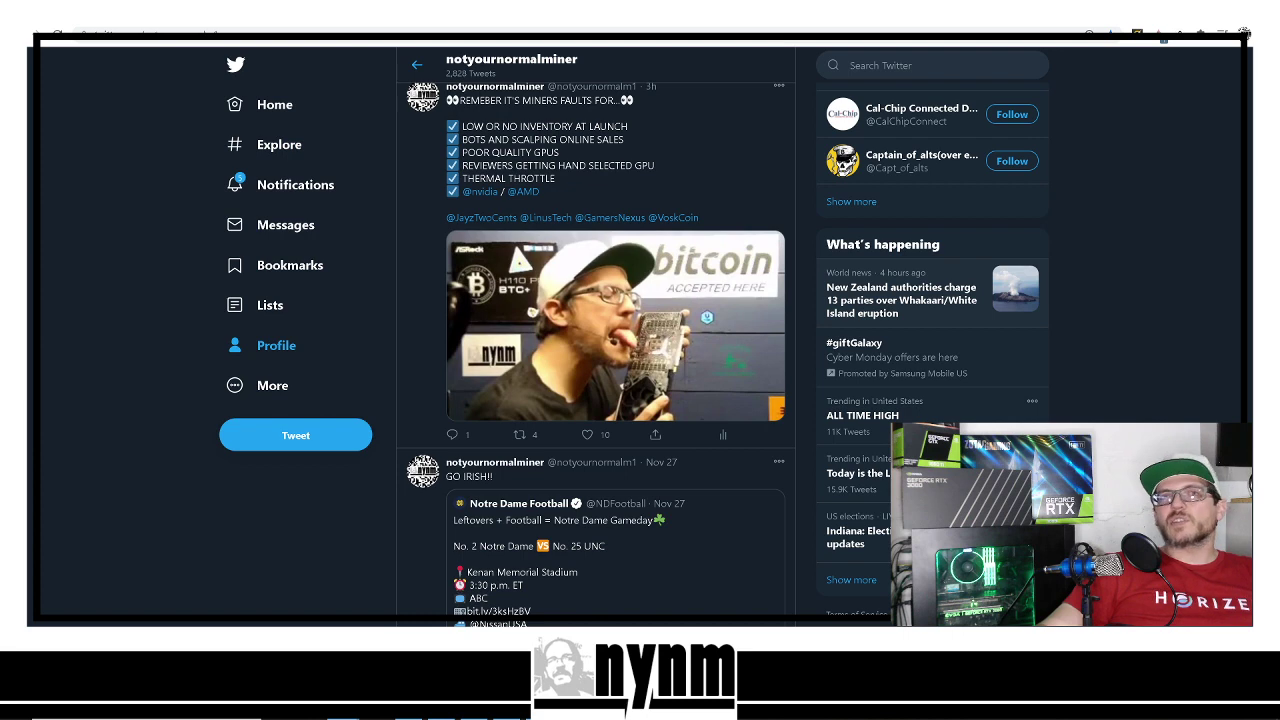
scroll(596, 355, "up", 4)
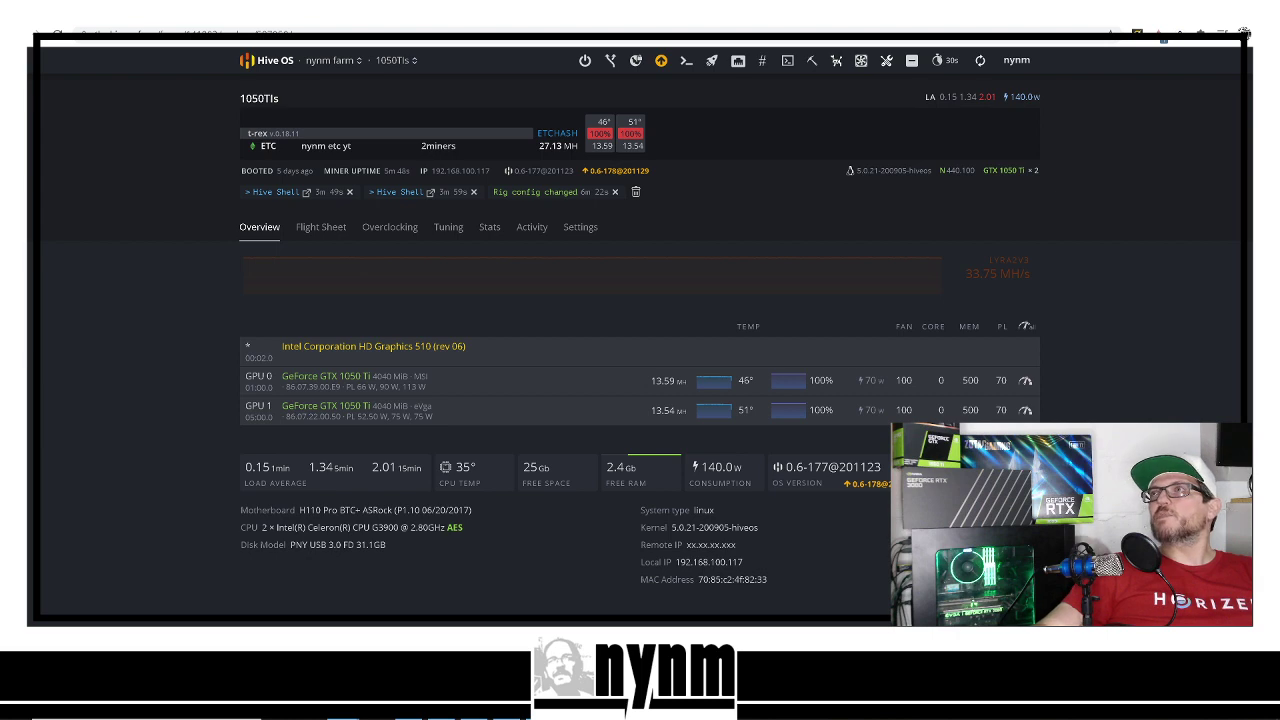
key("ctrl+Tab")
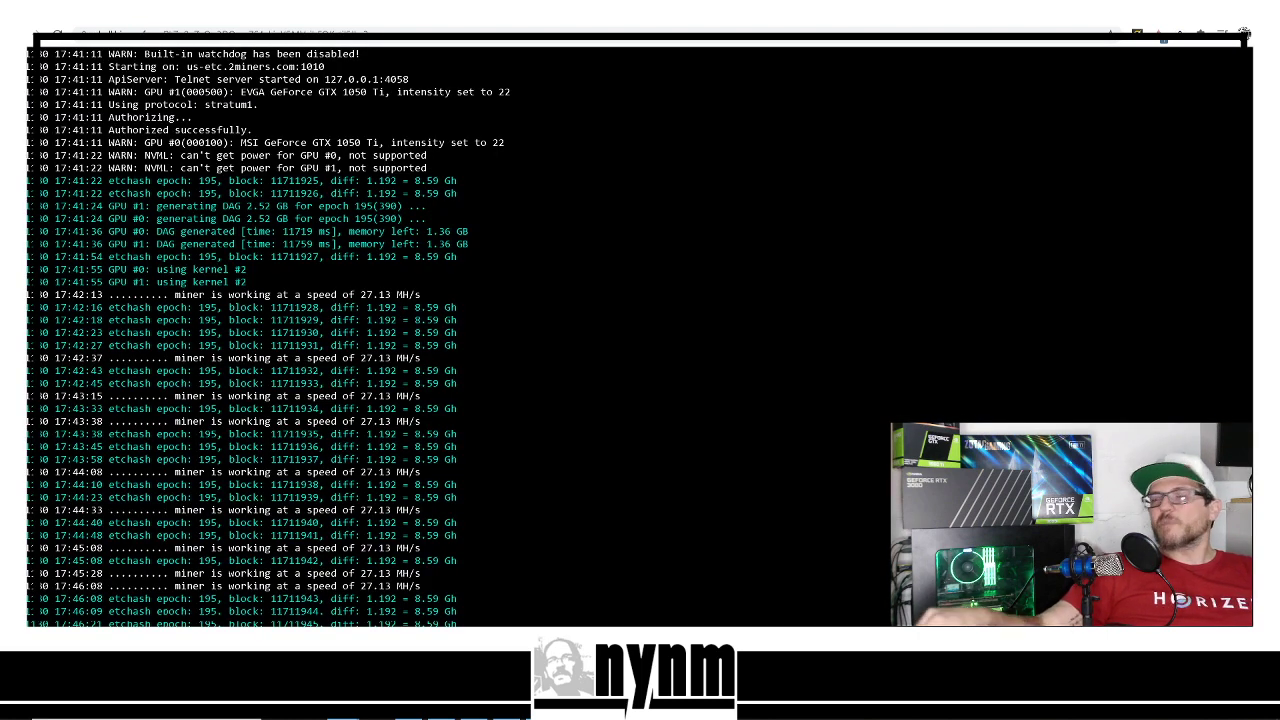